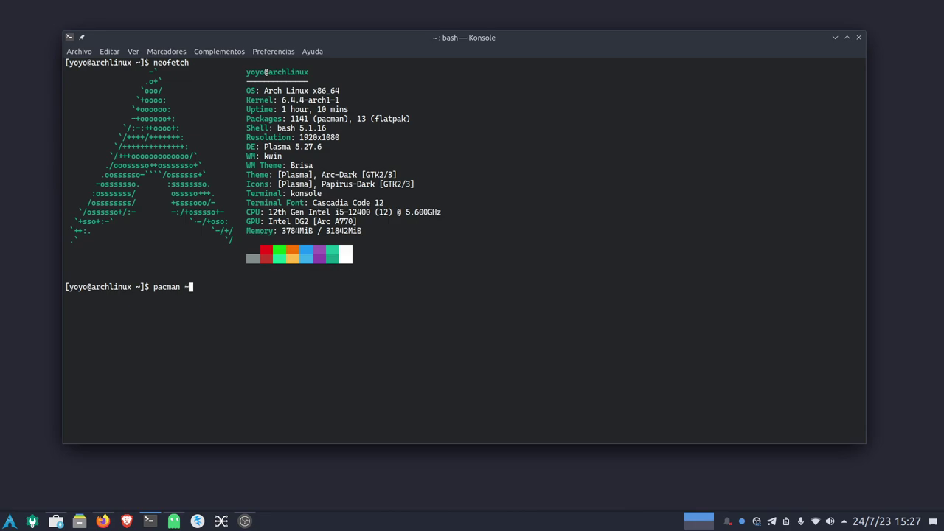
Step: Search the package repositories for pipewire with pacman -Ss pipewire and look through the listed packages
text(s pipewire)
key(Return)
scroll(565, 304, up, 1)
scroll(565, 304, up, 1)
scroll(566, 290, down, 2)
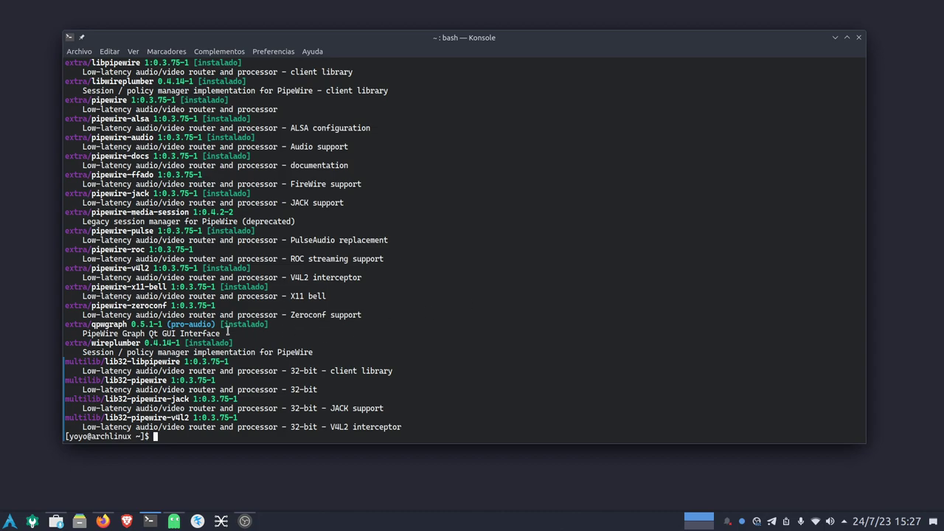
scroll(228, 329, up, 2)
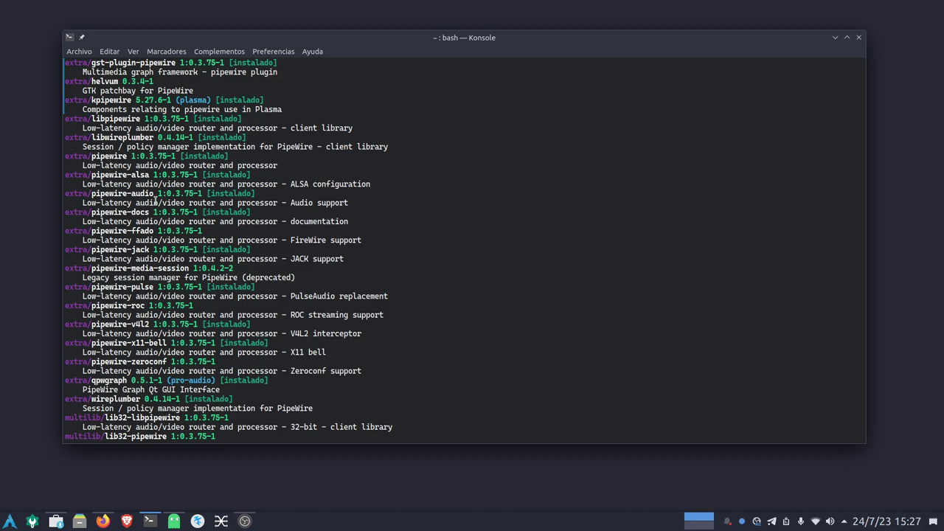
scroll(155, 232, down, 2)
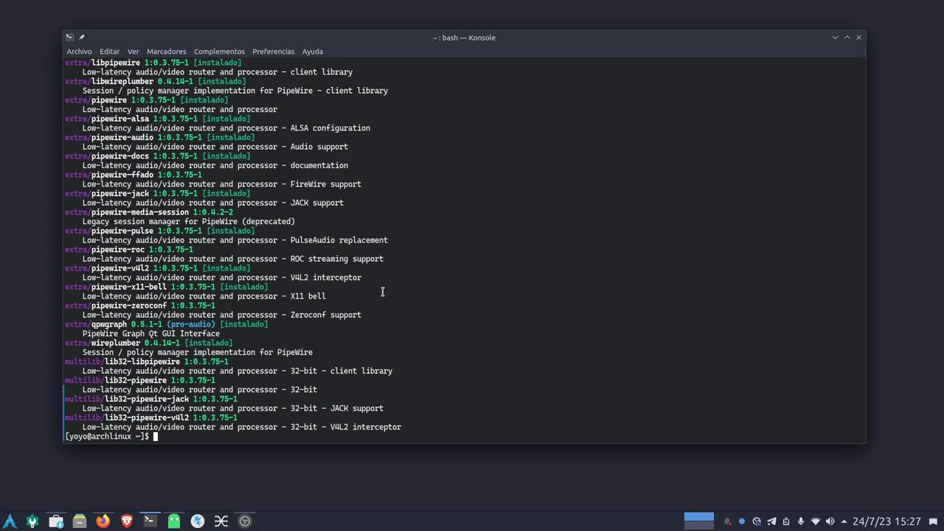
Step: Reuse the previous command as pacman -Qi pipewire to display the installed package's details
key(Up)
key(Left)
key(Left)
key(Left)
key(Left)
key(Left)
key(Left)
key(Left)
key(Left)
key(Left)
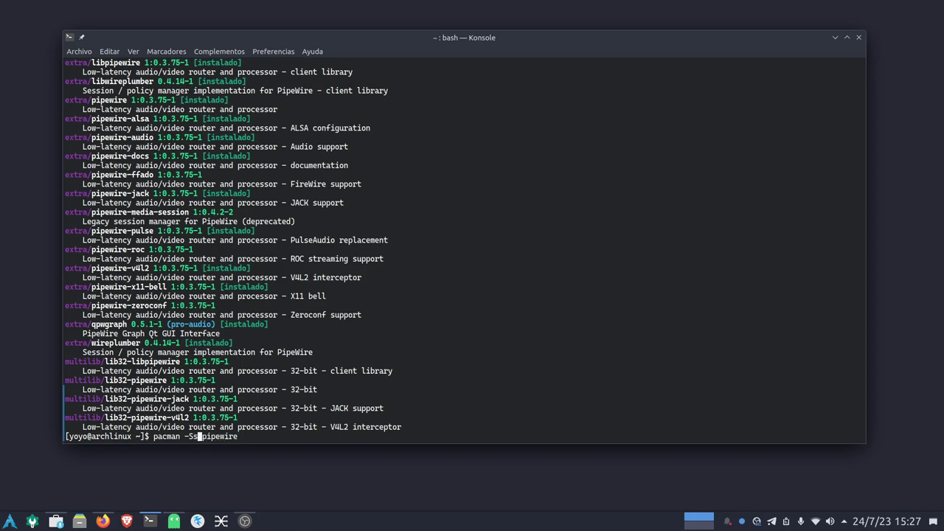
key(BackSpace)
key(BackSpace)
text(Qi)
key(Right)
key(Right)
key(Right)
key(Right)
key(Right)
key(Right)
key(Right)
key(Right)
key(Right)
key(Return)
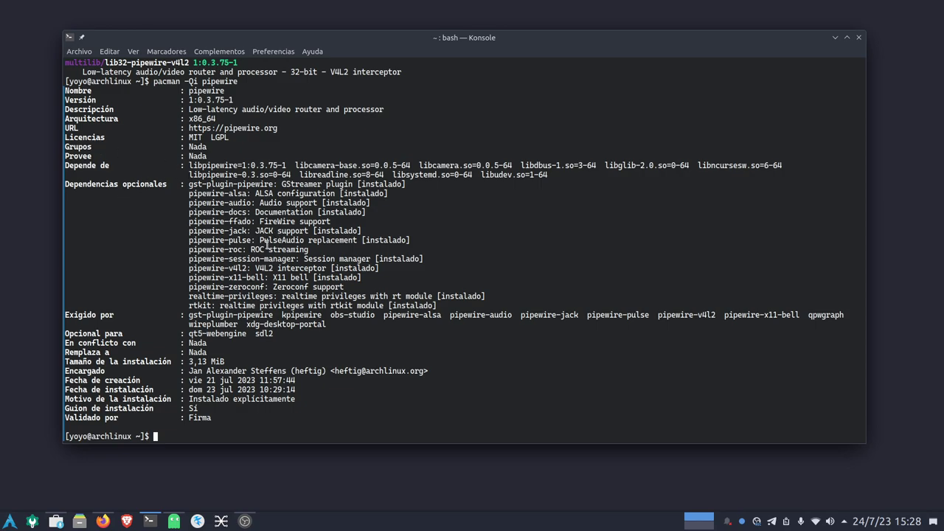
Step: Minimize the terminal, switch to Octopi, and show the pipewire package's information in an enlarged details area
click(835, 37)
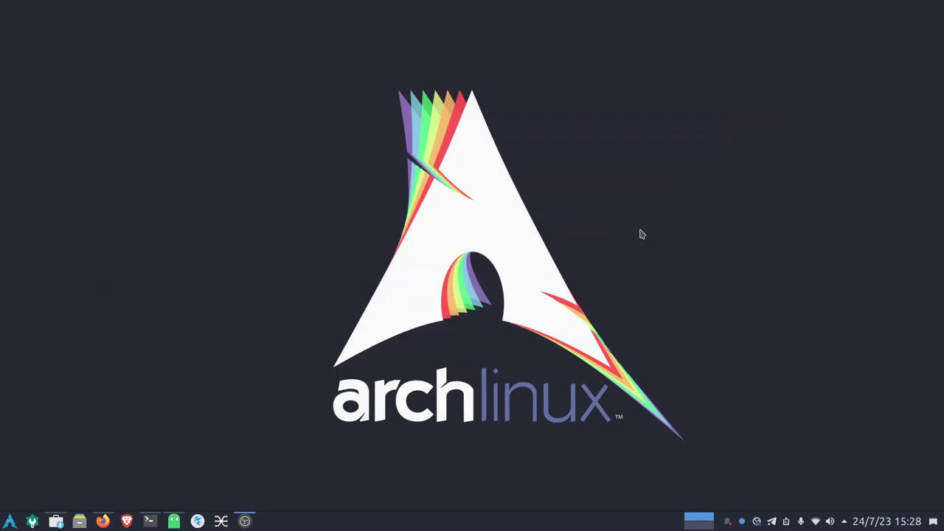
click(174, 522)
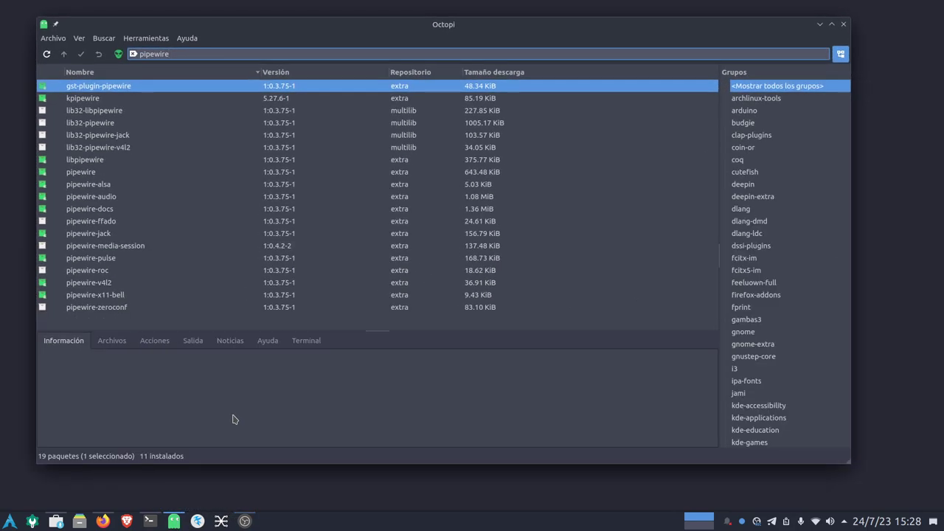
drag(327, 29, 407, 46)
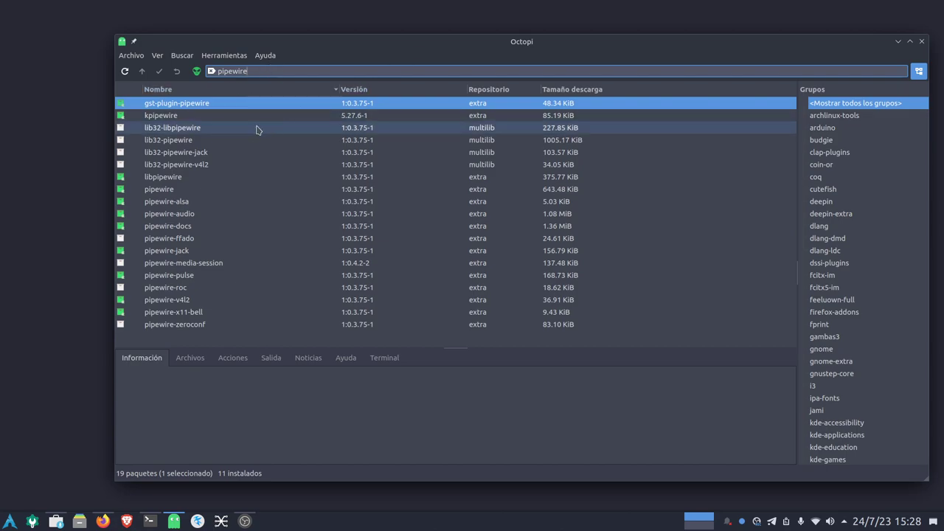
click(186, 188)
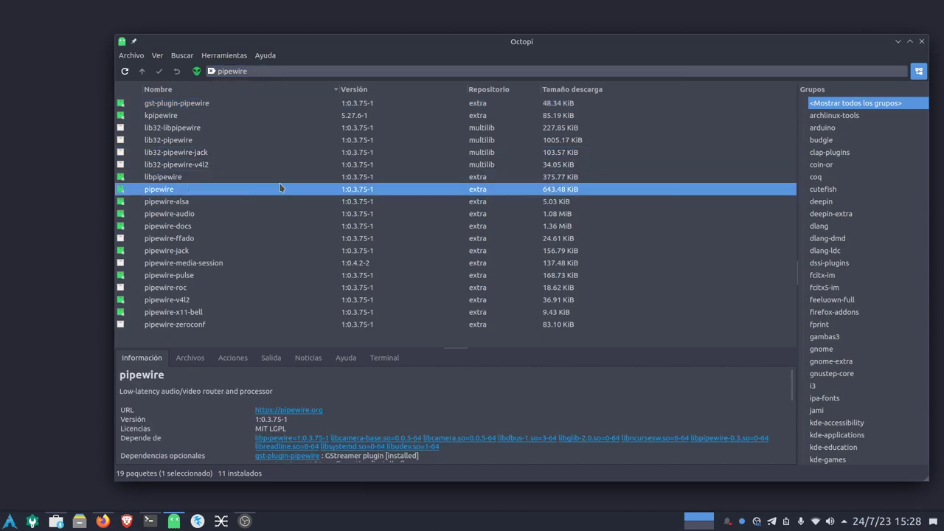
drag(459, 346, 461, 292)
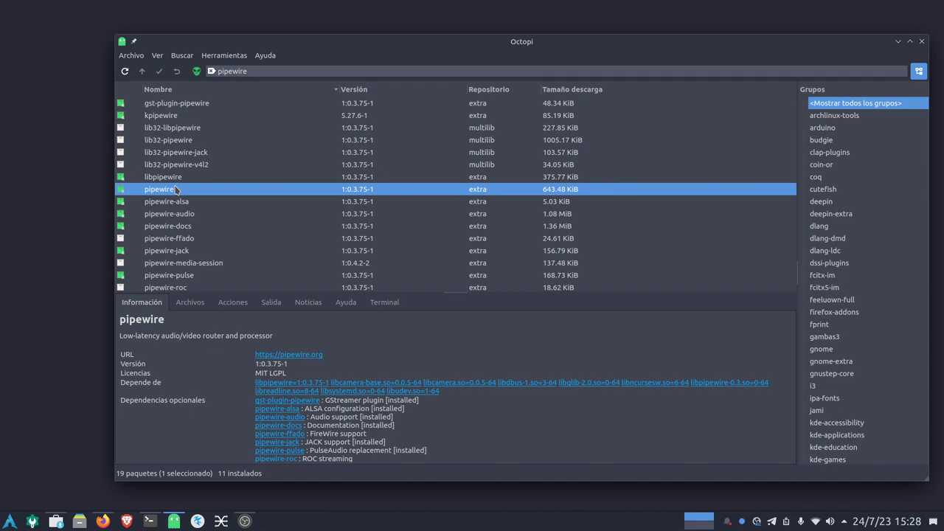
Step: View the pipewire package's files, expanding the etc, usr and bin folders
click(184, 302)
click(123, 335)
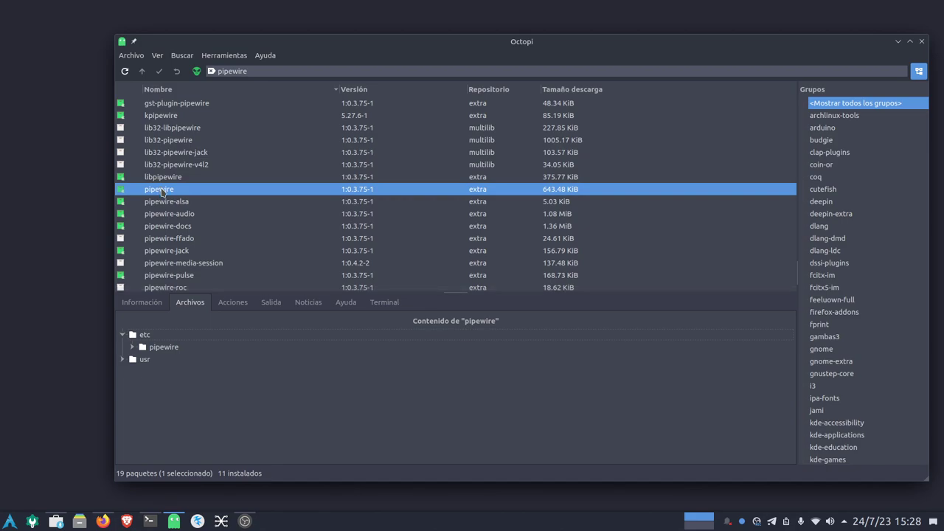
click(124, 360)
click(132, 371)
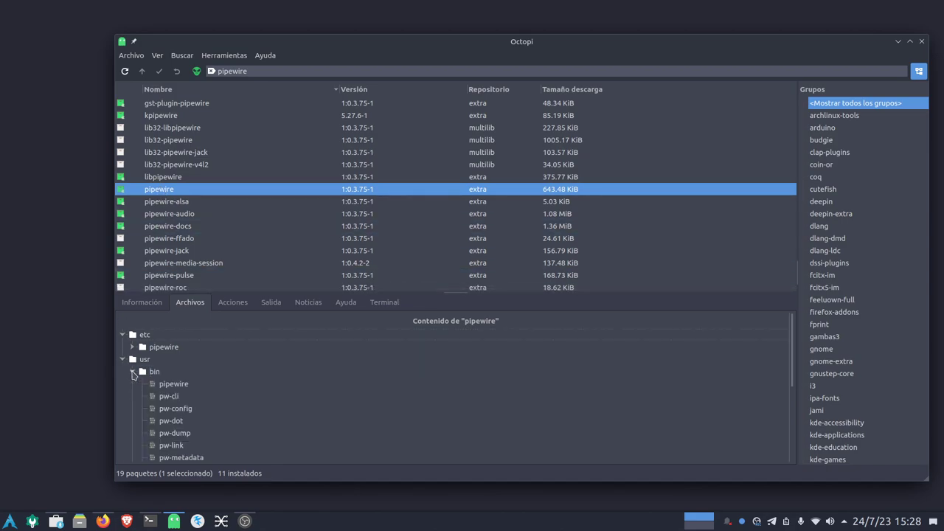
scroll(184, 435, down, 5)
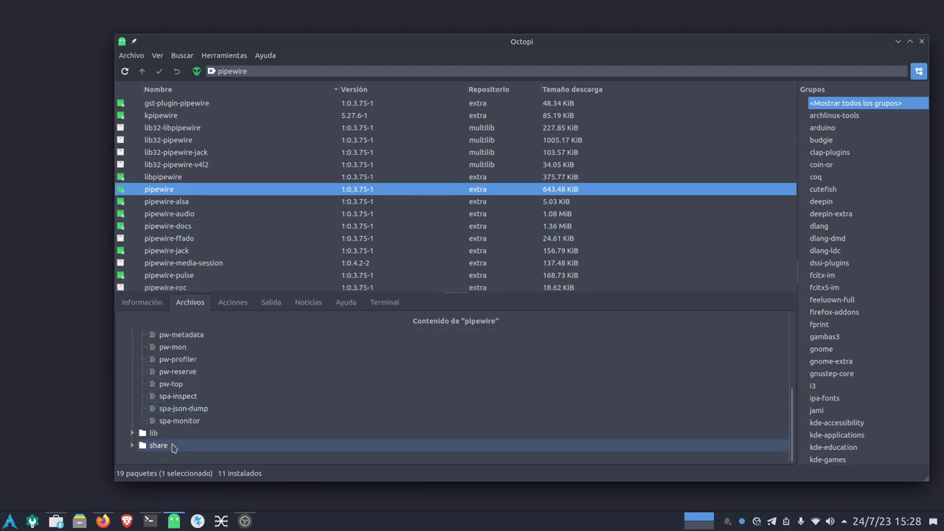
Step: Look through the Acciones, Salida, Noticias, Ayuda and Terminal views, then return to the pipewire package's information
click(233, 303)
click(270, 304)
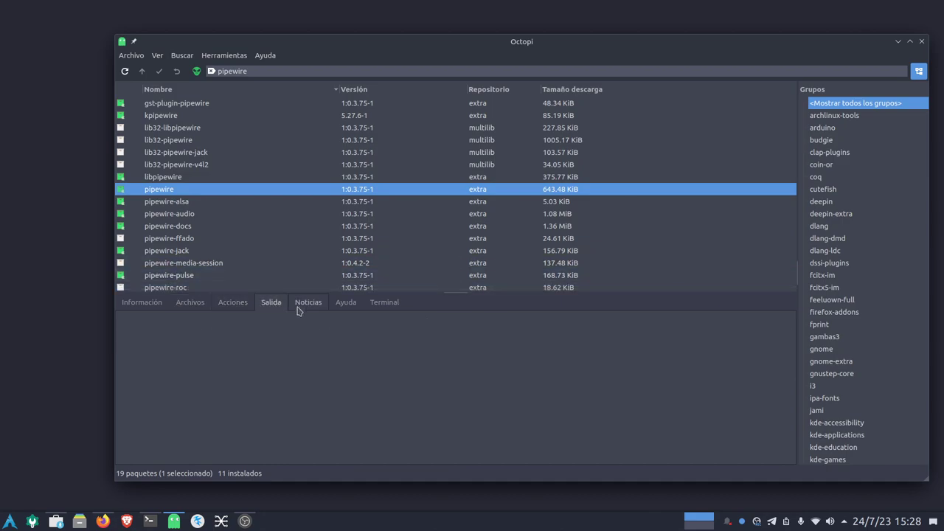
click(303, 304)
click(345, 302)
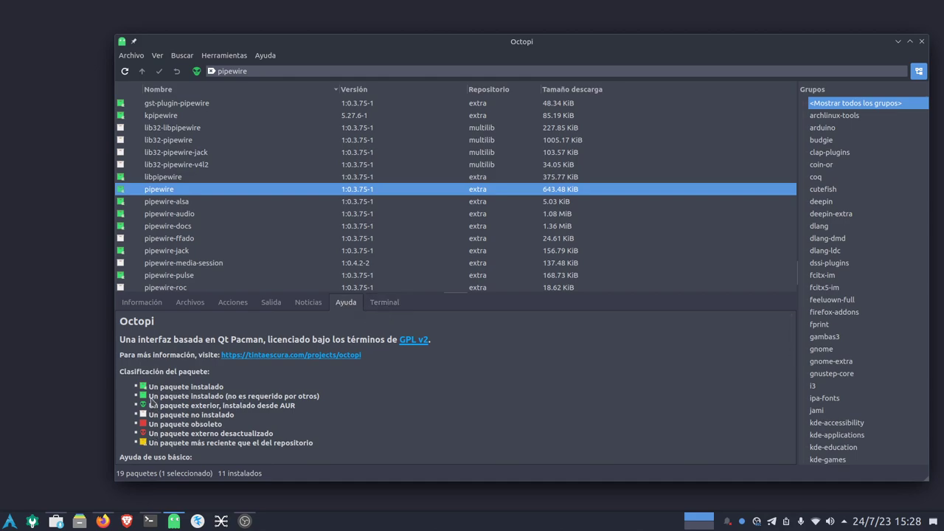
click(384, 304)
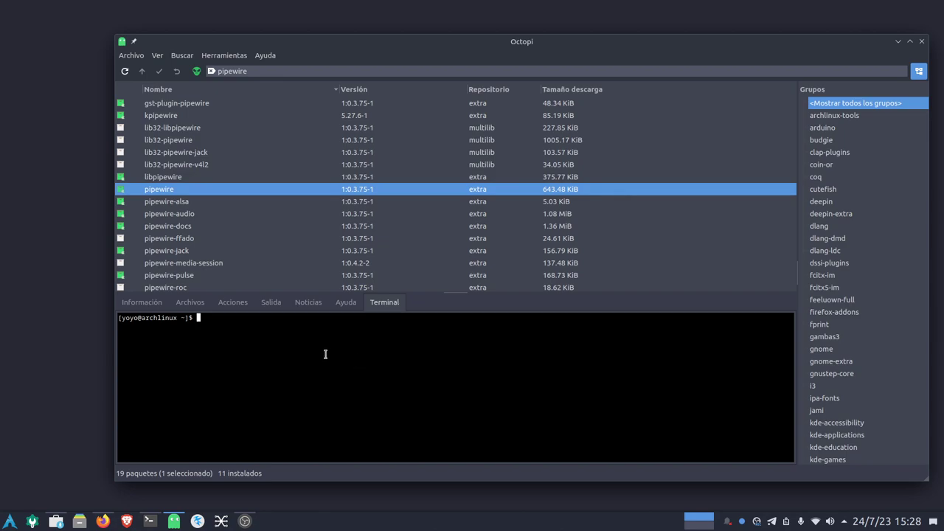
click(152, 309)
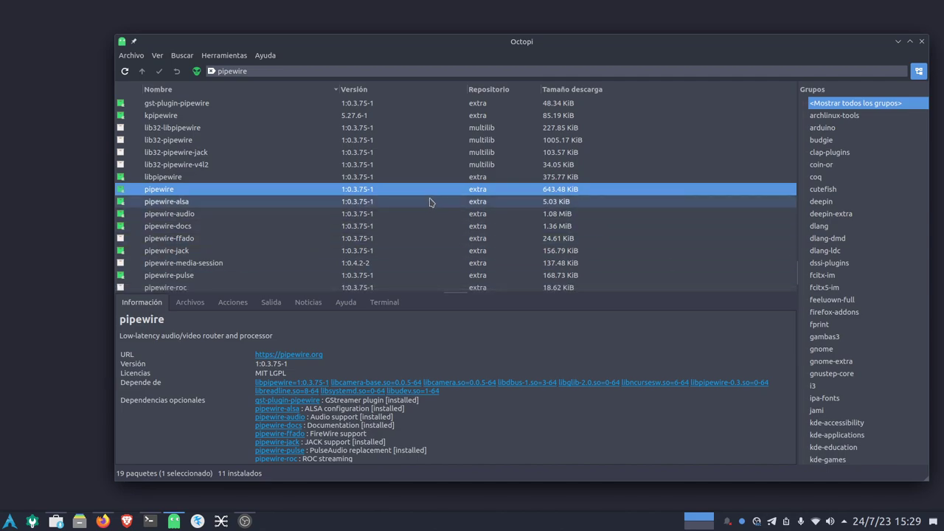
Step: Clear the pipewire search text and browse the packages of the gnome-extra group
click(260, 72)
key(BackSpace)
key(BackSpace)
key(BackSpace)
key(BackSpace)
key(BackSpace)
key(BackSpace)
key(BackSpace)
key(BackSpace)
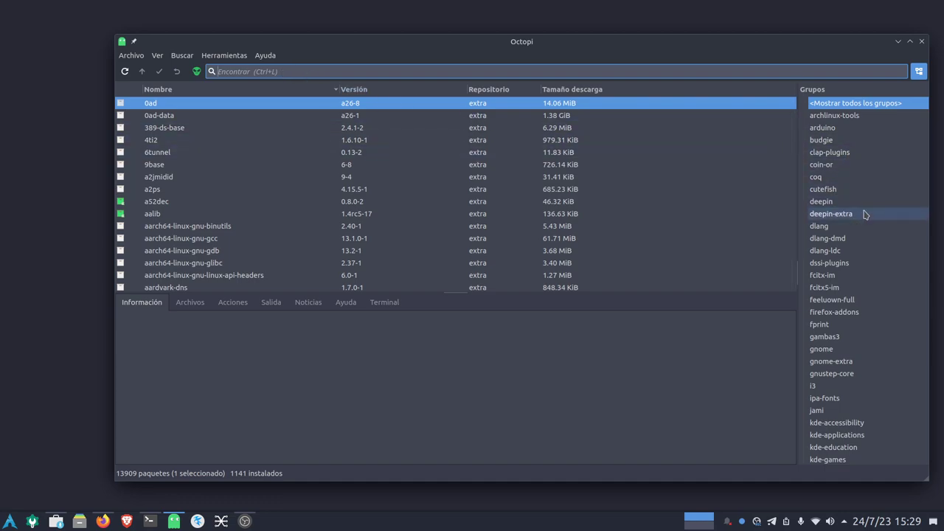
scroll(848, 295, down, 1)
click(836, 325)
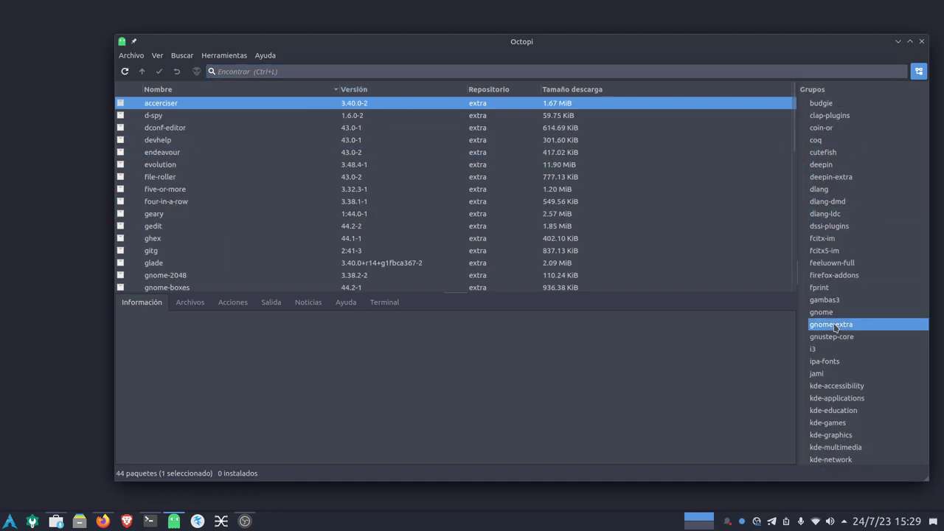
scroll(297, 199, down, 10)
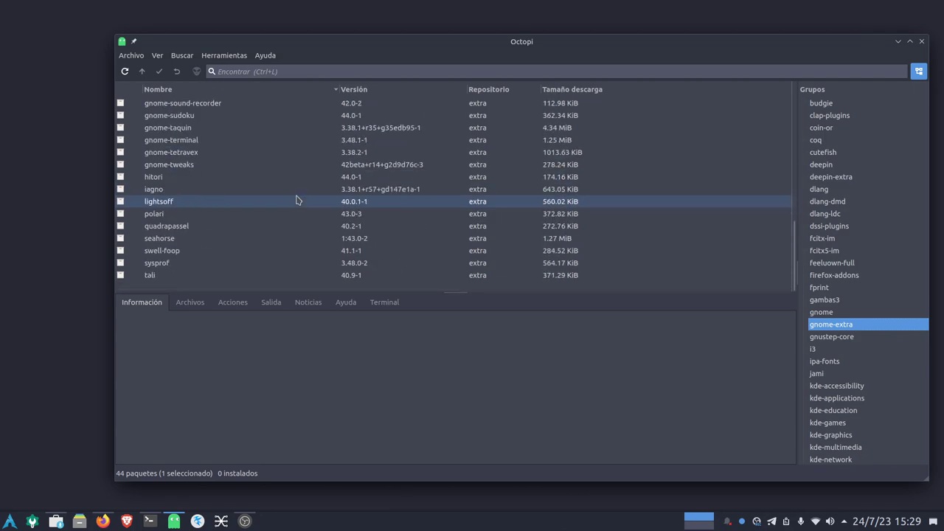
scroll(848, 221, down, 5)
Step: Browse the packages in the kde-utilities, kde-pim, kde-office and kde-network groups, ending on kde-utilities
click(850, 324)
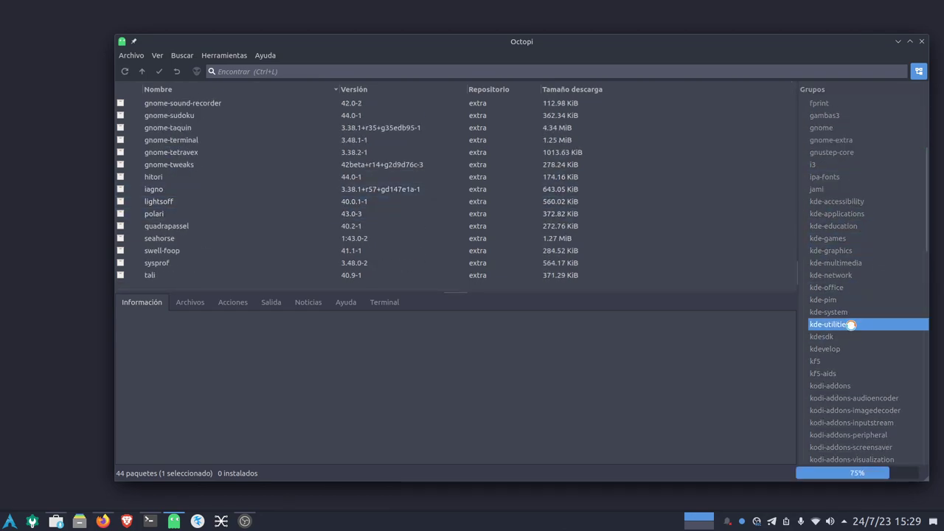
scroll(277, 179, down, 5)
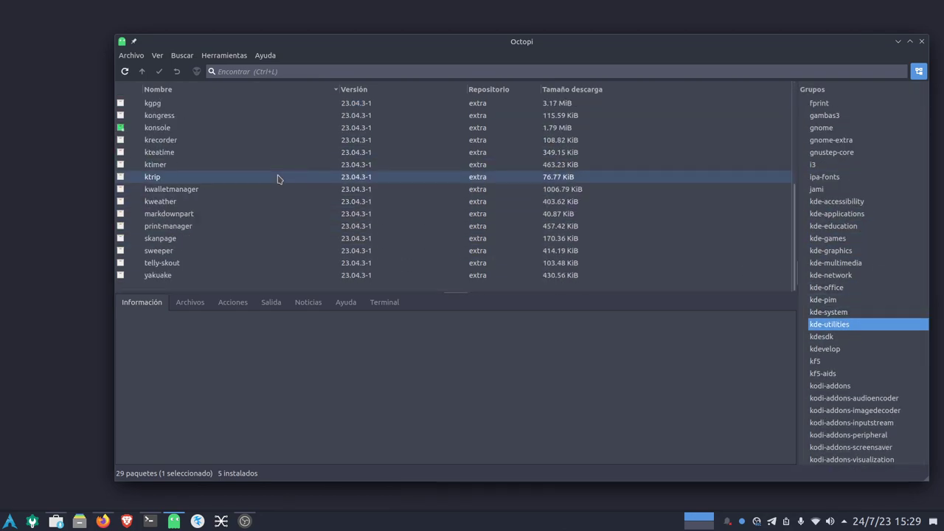
click(827, 301)
click(831, 287)
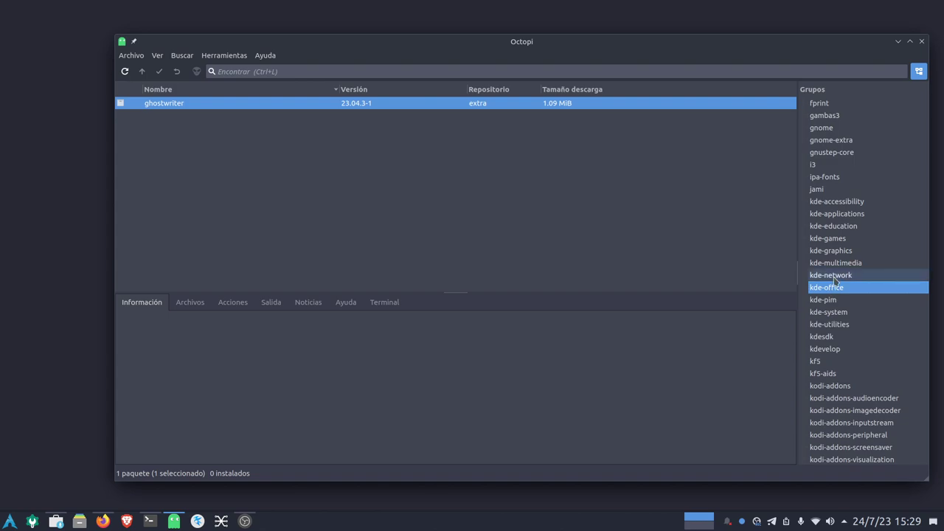
click(832, 276)
scroll(229, 241, down, 4)
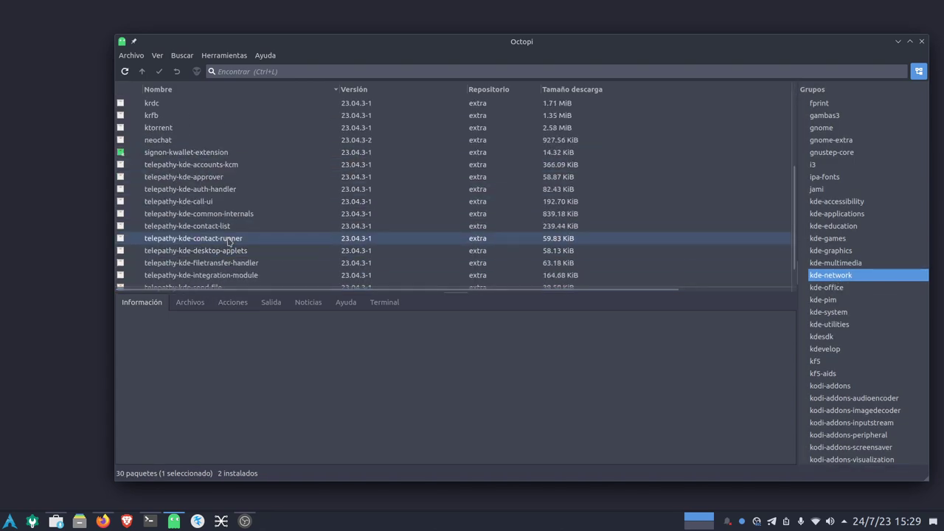
scroll(230, 241, down, 1)
scroll(857, 378, down, 1)
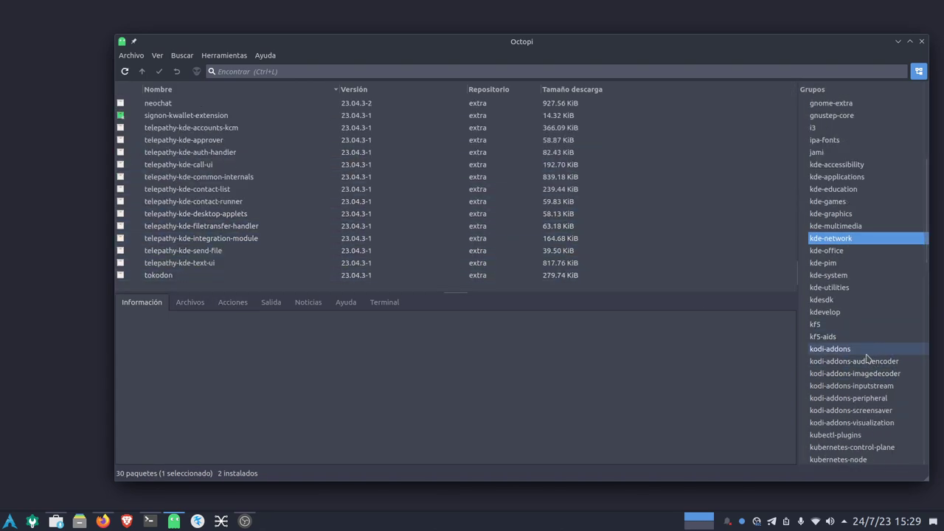
click(841, 293)
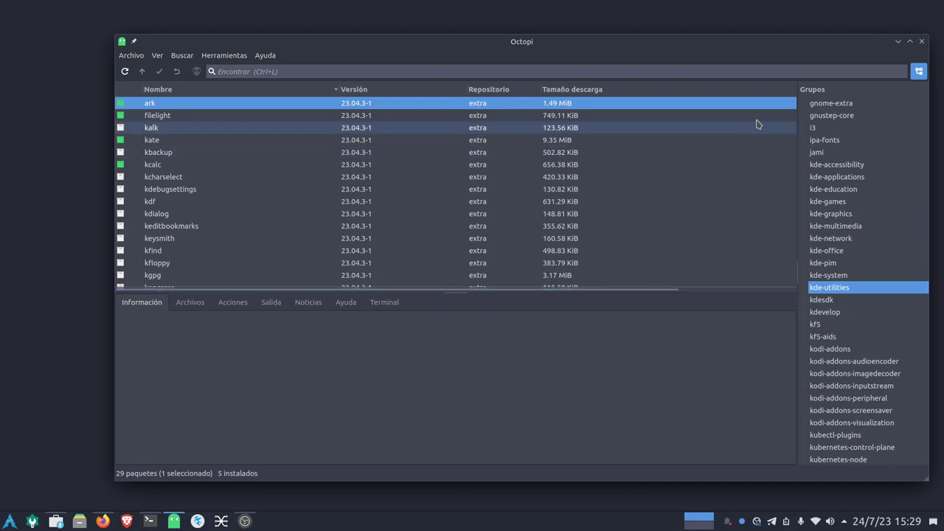
Step: Show all groups again, search for mpv, and display the python-mpv package's information
scroll(885, 126, up, 7)
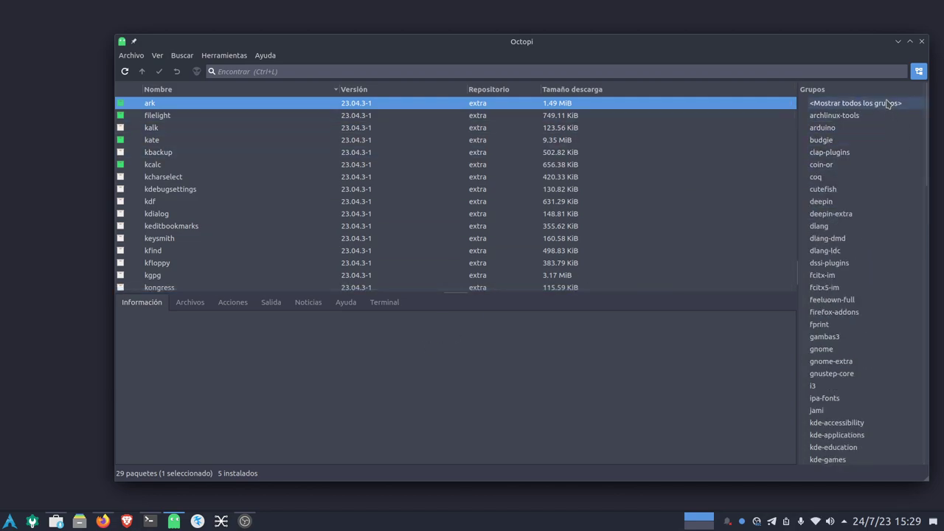
click(888, 103)
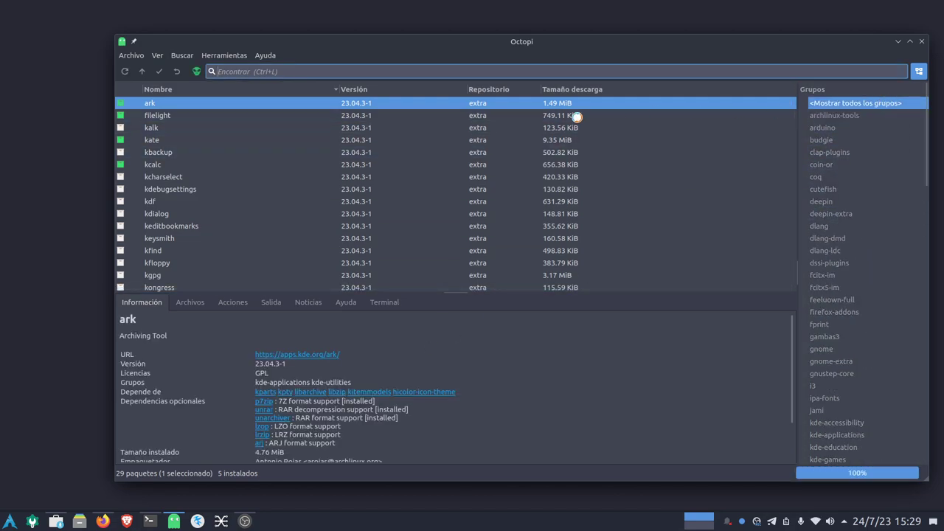
click(256, 71)
text(mpv)
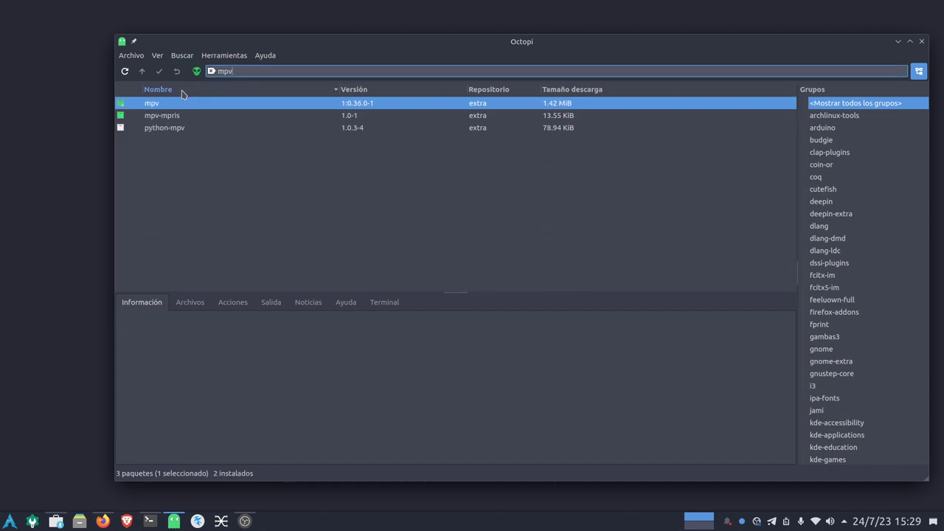
click(169, 131)
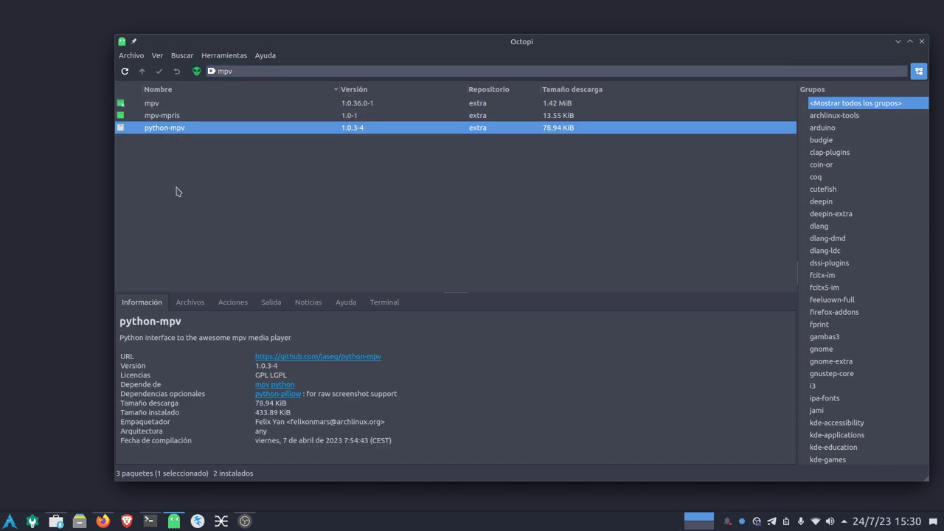
Step: Switch to Konsole and write the install command sudo pacman -S python-mpv without running it
click(150, 521)
text(sudo -)
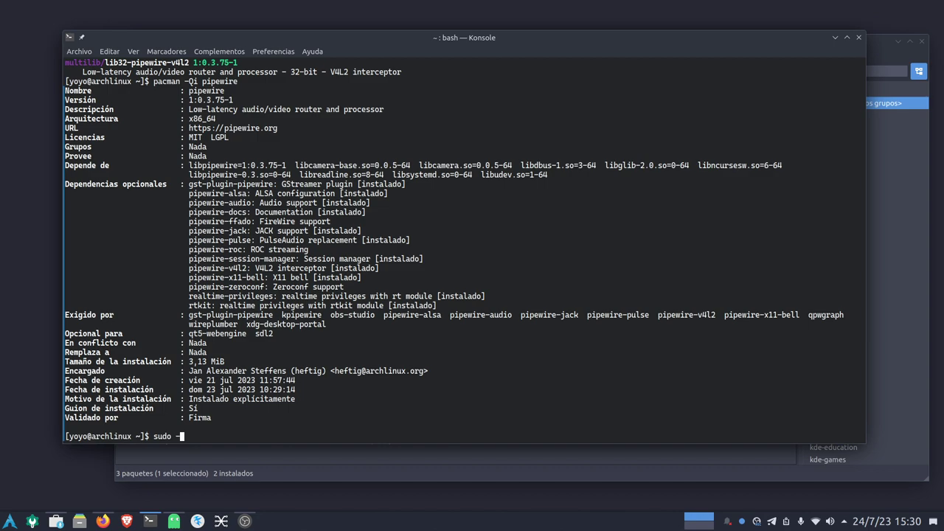
key(BackSpace)
text(pacman -S)
click(370, 455)
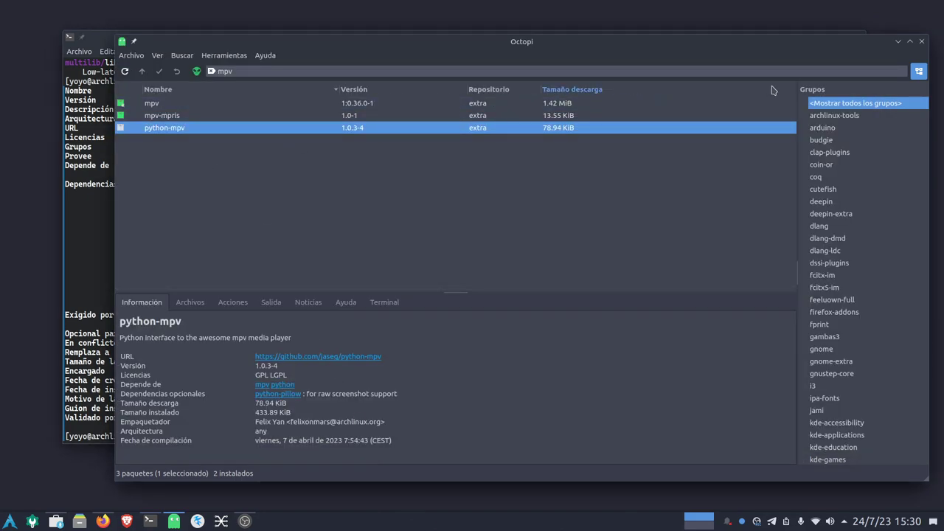
click(898, 41)
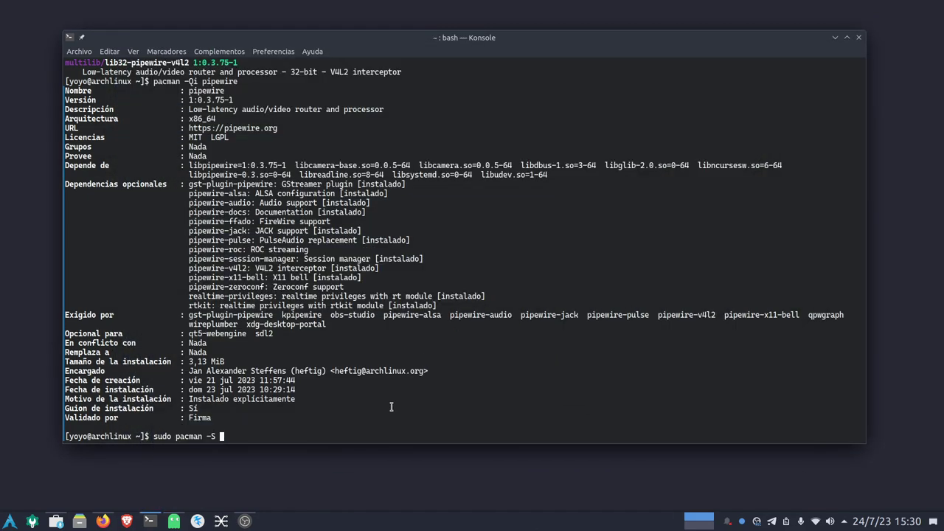
text(python-mpv)
Step: Erase the unexecuted pacman install command, minimize Konsole, and switch back to Octopi
key(BackSpace)
key(BackSpace)
key(BackSpace)
key(BackSpace)
key(BackSpace)
key(BackSpace)
key(BackSpace)
key(BackSpace)
key(BackSpace)
key(BackSpace)
key(BackSpace)
key(BackSpace)
key(BackSpace)
key(BackSpace)
key(BackSpace)
key(BackSpace)
key(BackSpace)
key(BackSpace)
key(BackSpace)
key(BackSpace)
click(836, 37)
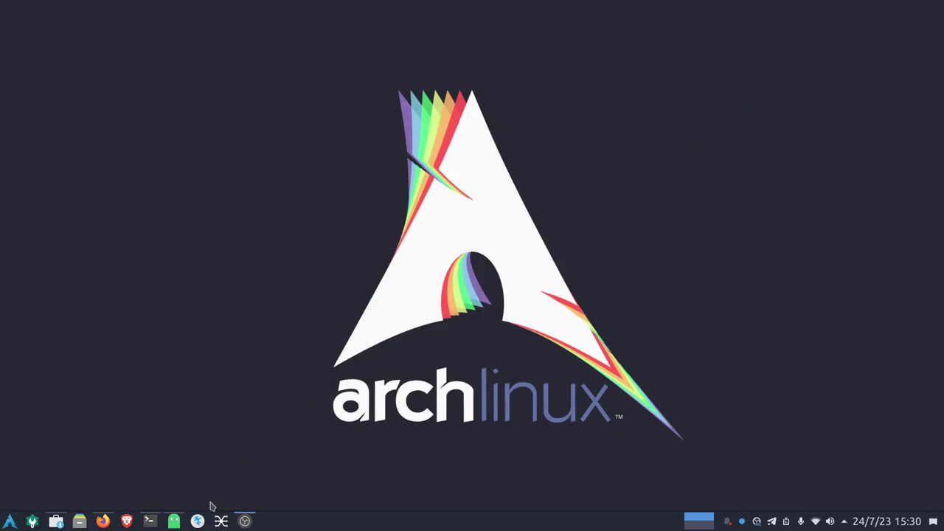
click(174, 520)
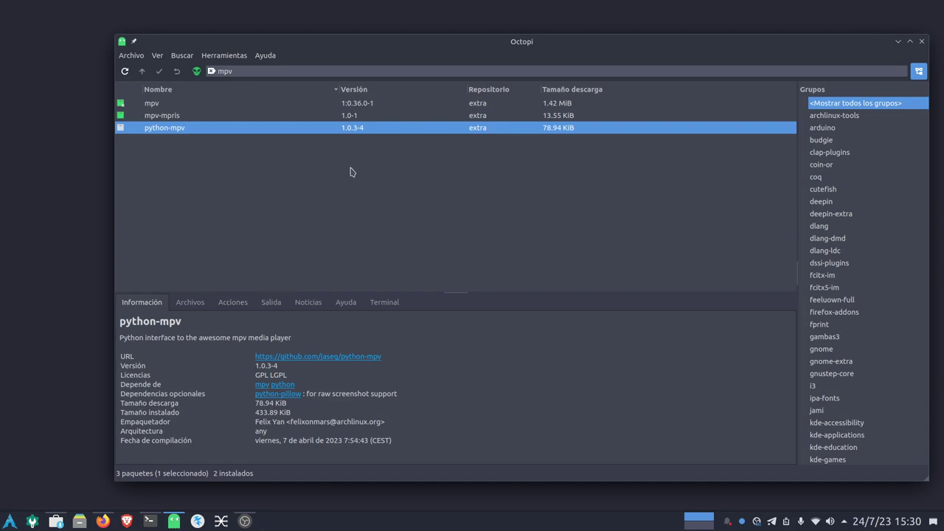
Step: Queue python-mpv for installation with its optional dependency python-pillow, and decline the confirmation when applying the pending transaction
right_click(213, 132)
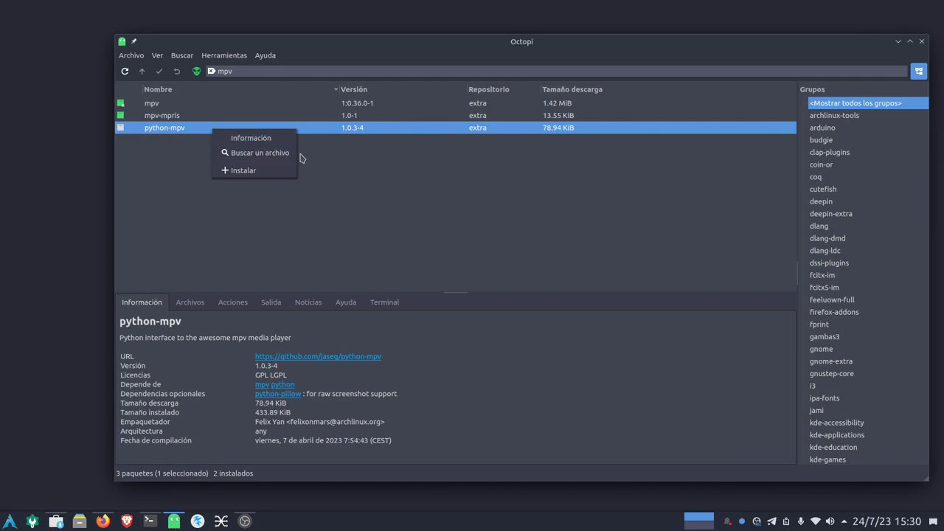
click(245, 170)
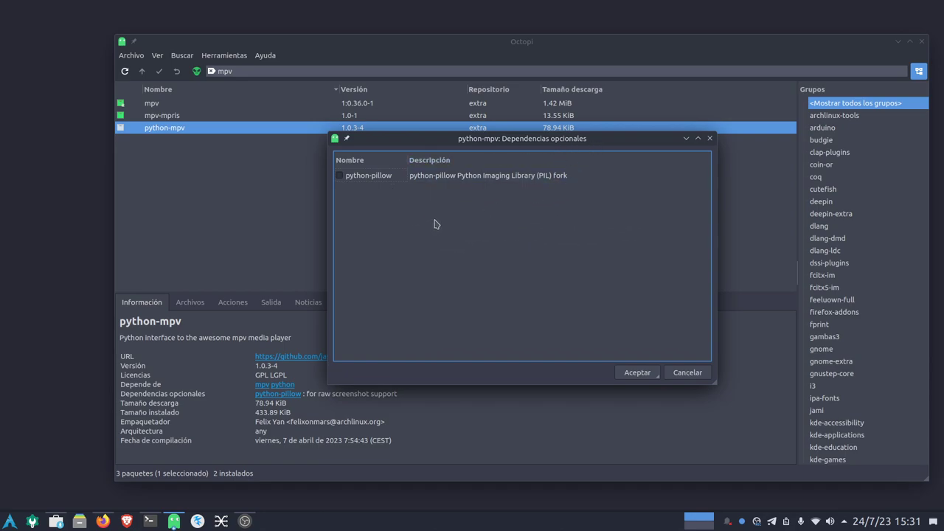
click(340, 176)
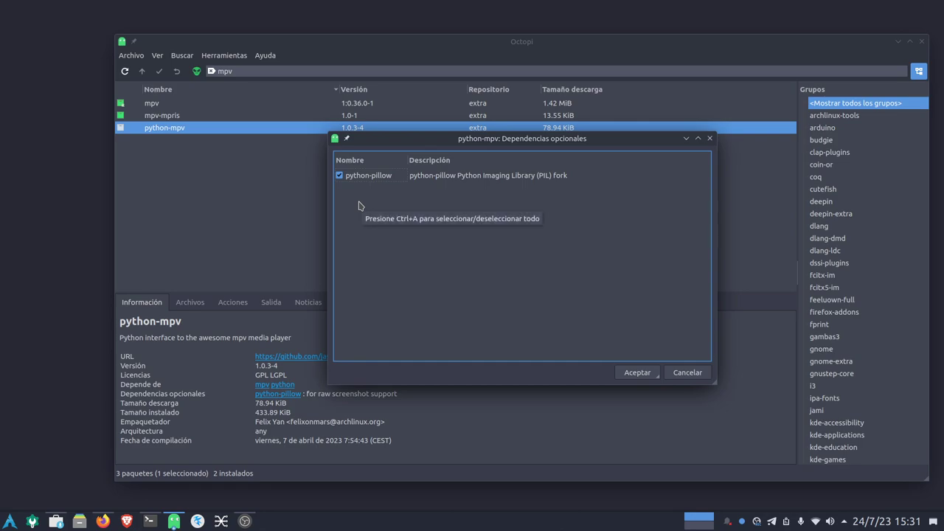
click(638, 372)
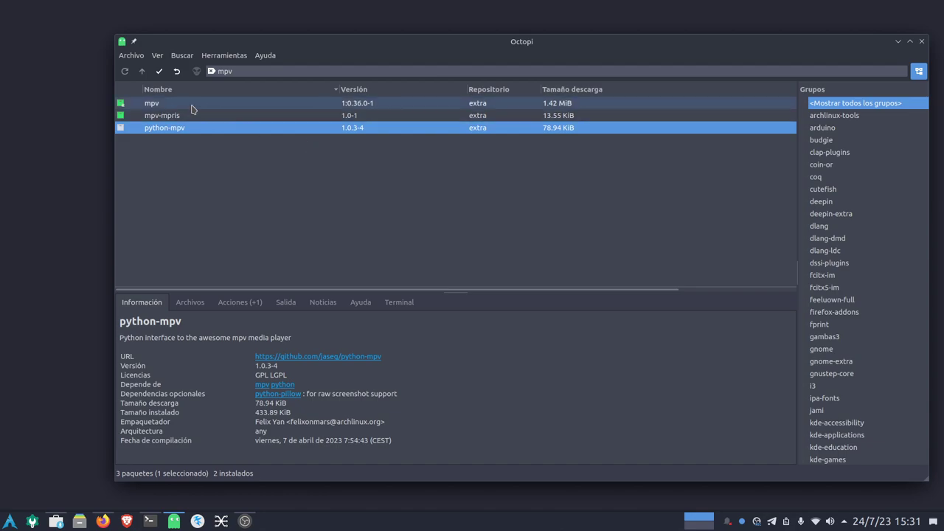
click(160, 74)
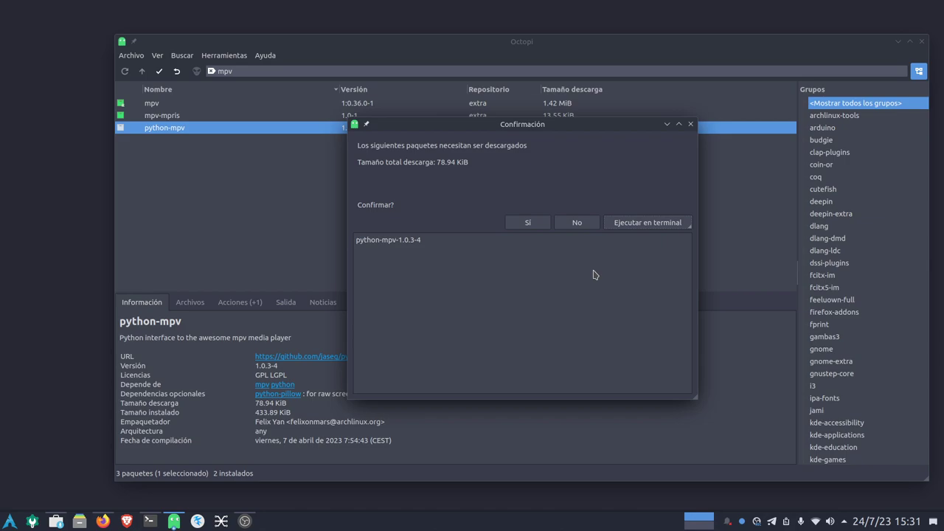
click(579, 223)
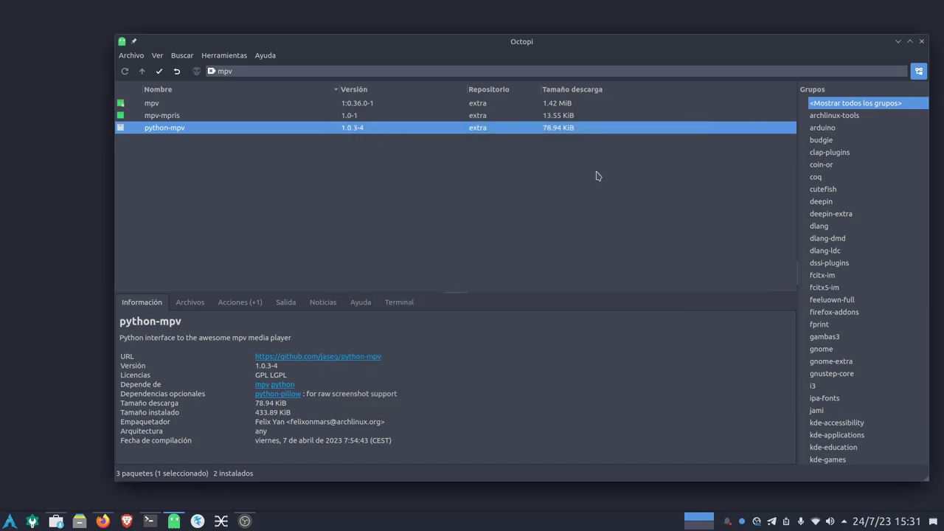
Step: Replace the mpv search with firefox and display the firefox package's information
key(BackSpace)
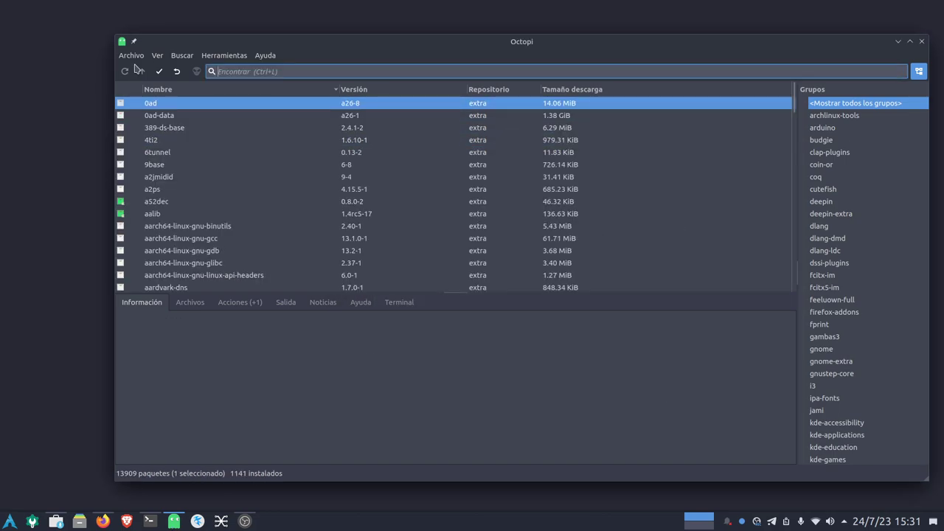
text(firefox)
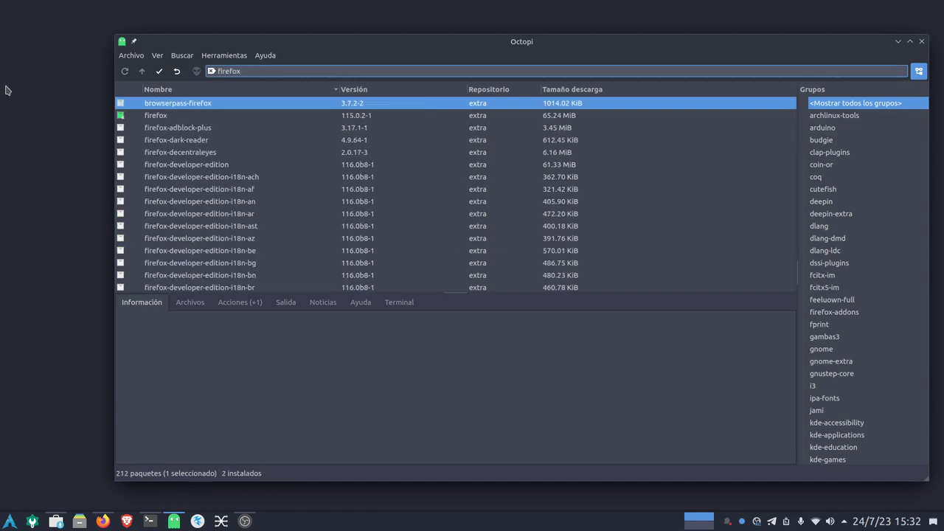
click(157, 118)
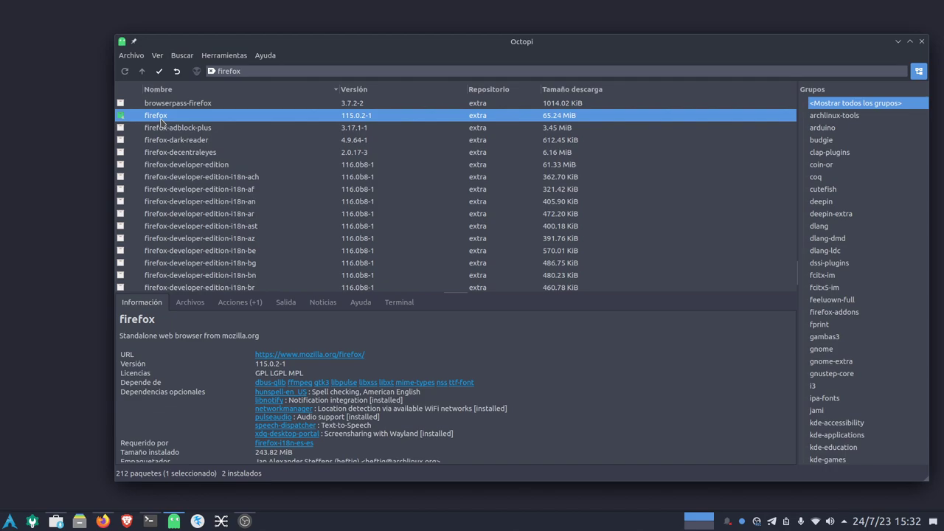
Step: Switch to Discover, search for firefox there to compare the results, and minimize it to return to Octopi
click(56, 522)
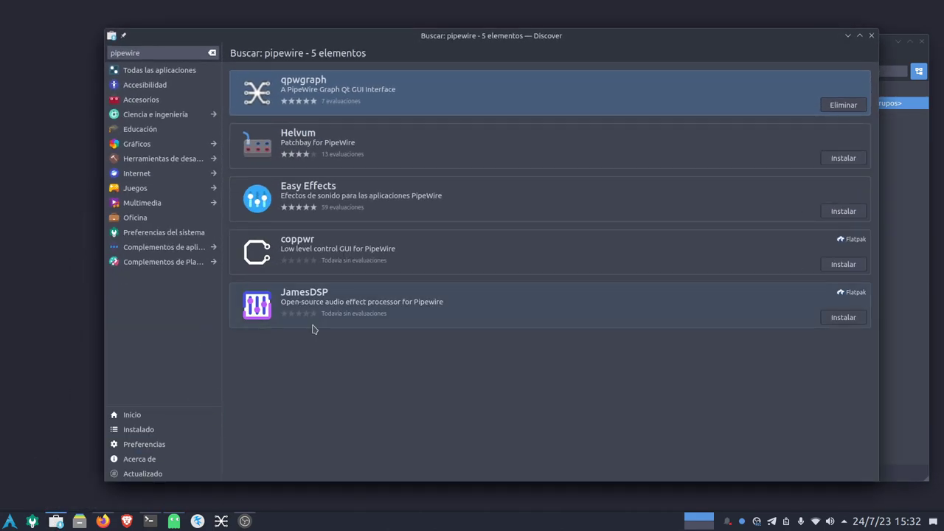
double_click(151, 53)
key(BackSpace)
text(firefox)
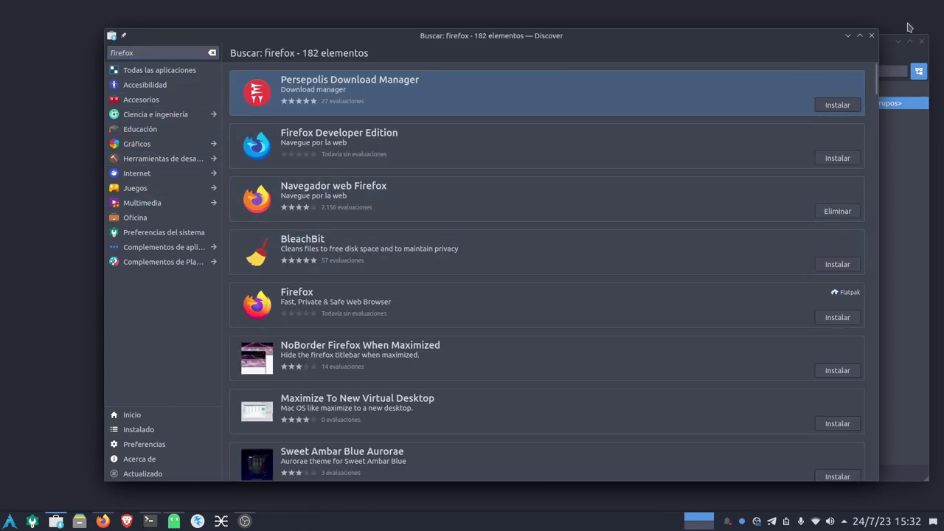
click(848, 36)
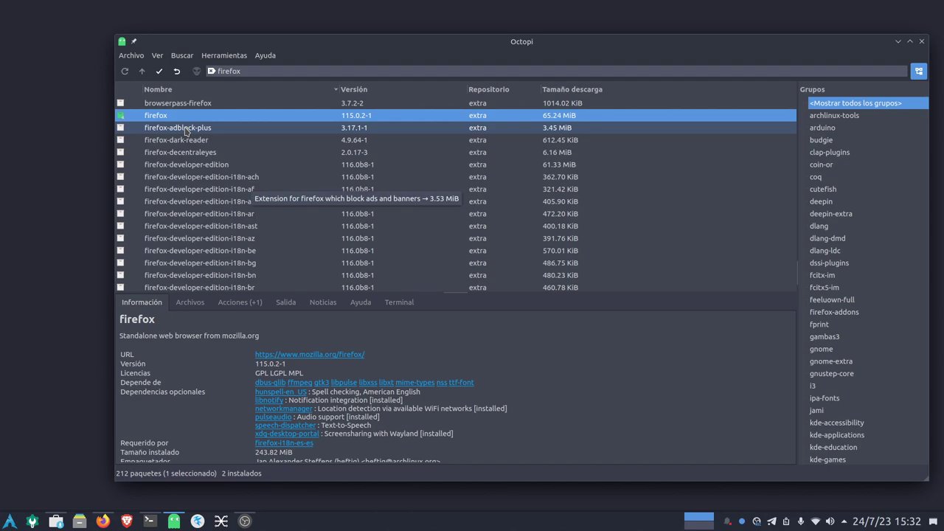
Step: Find the Spanish (Spain) language pack firefox-i18n-es-es among the firefox results and display its information
scroll(255, 188, down, 6)
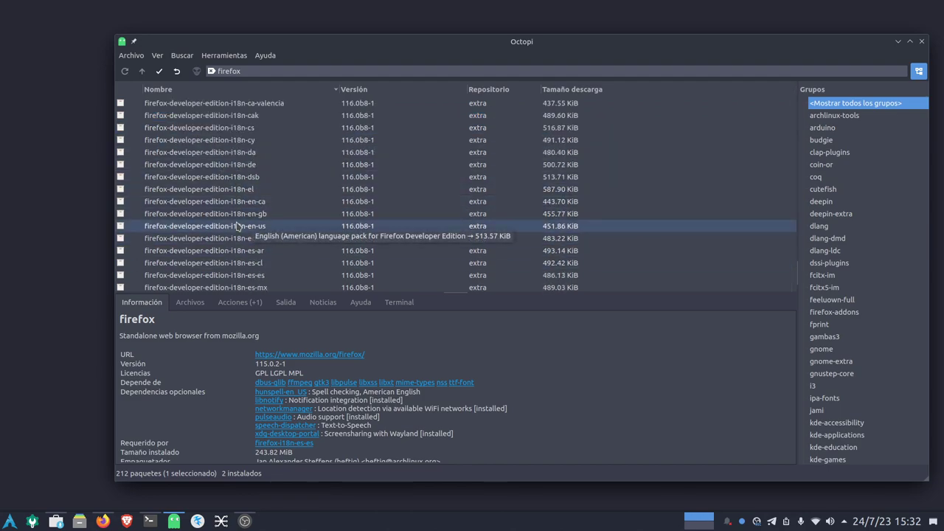
scroll(306, 200, down, 12)
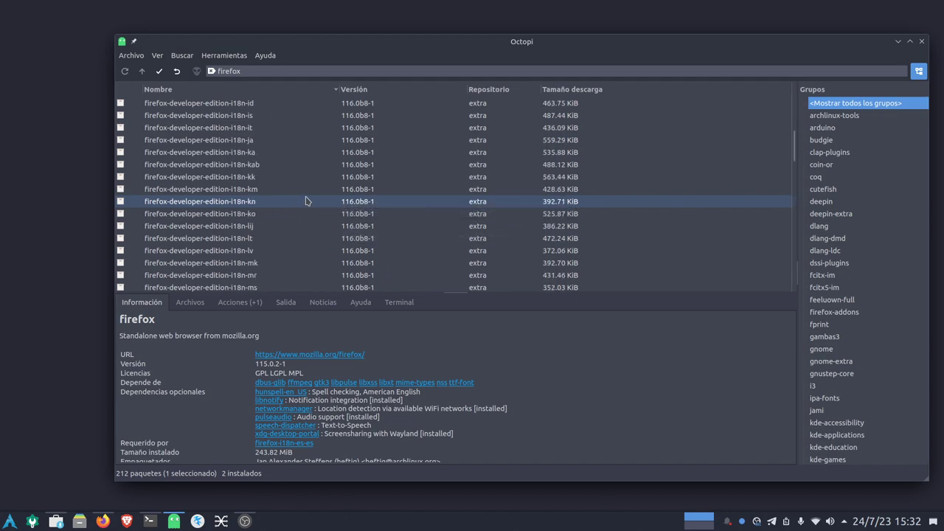
scroll(307, 201, down, 20)
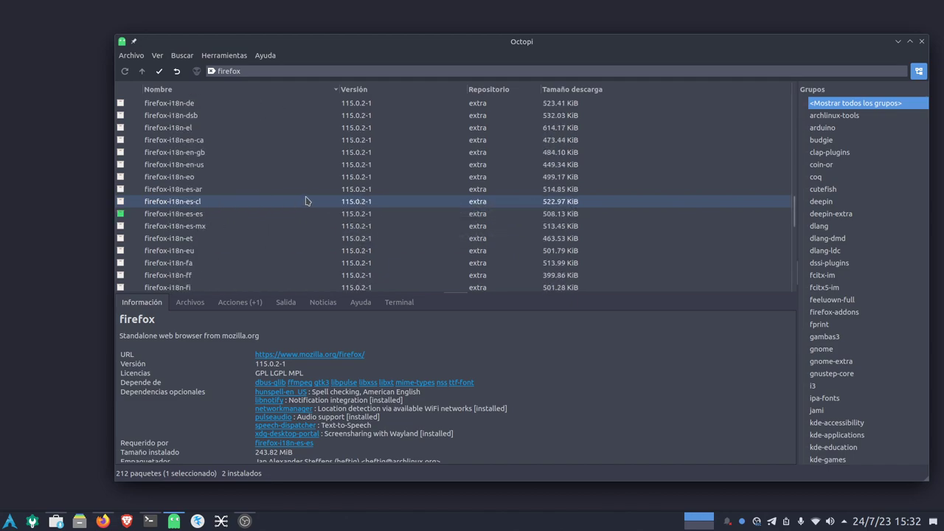
scroll(189, 188, down, 1)
click(188, 179)
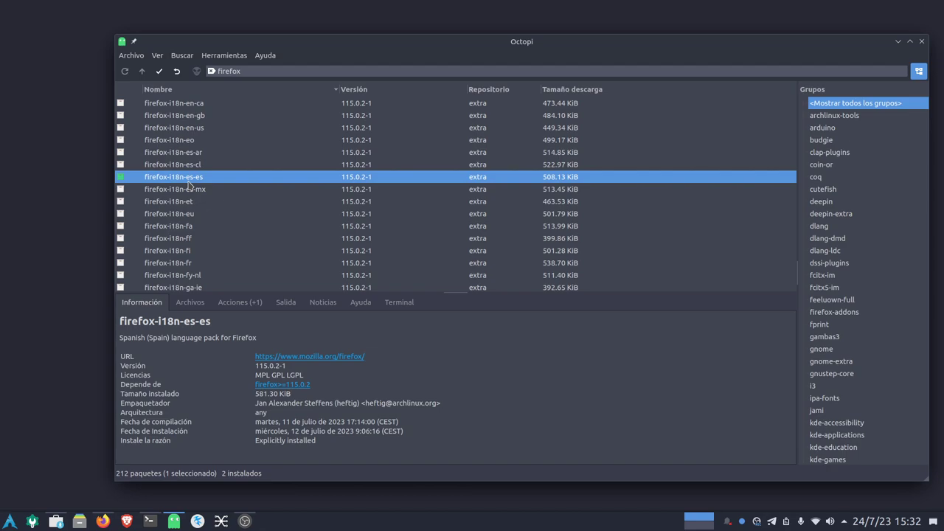
Step: Clear the firefox search so the package list is unfiltered again
scroll(354, 221, up, 20)
scroll(371, 245, up, 20)
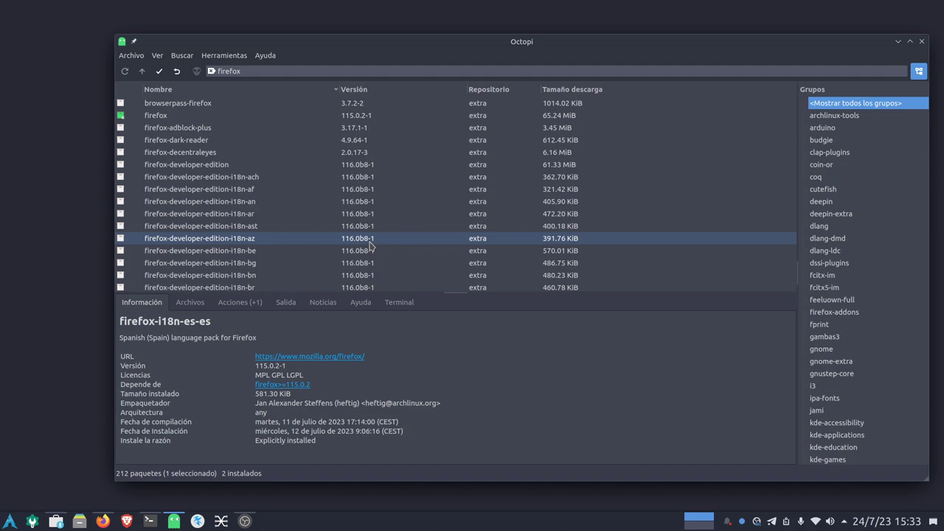
double_click(228, 71)
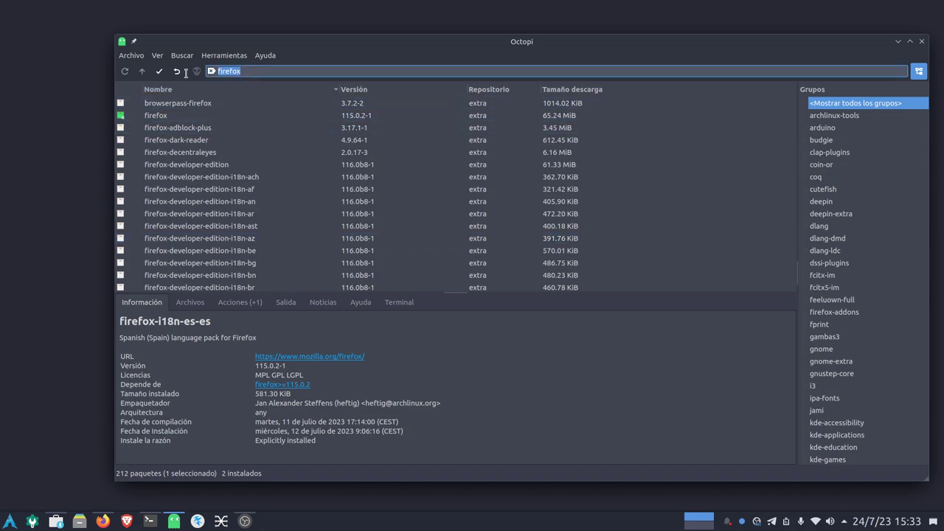
key(BackSpace)
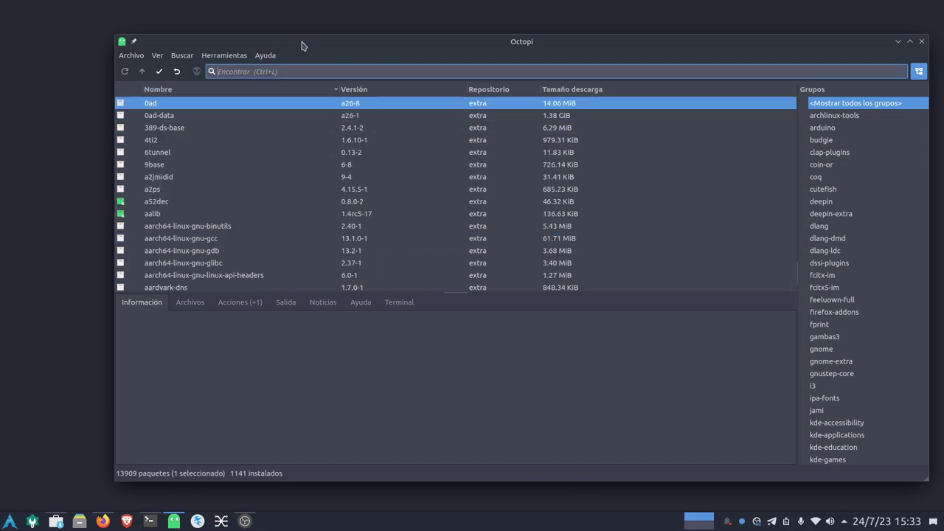
Step: Open the repository editor, enlarge its window to view all available repositories, and close it without saving
click(265, 55)
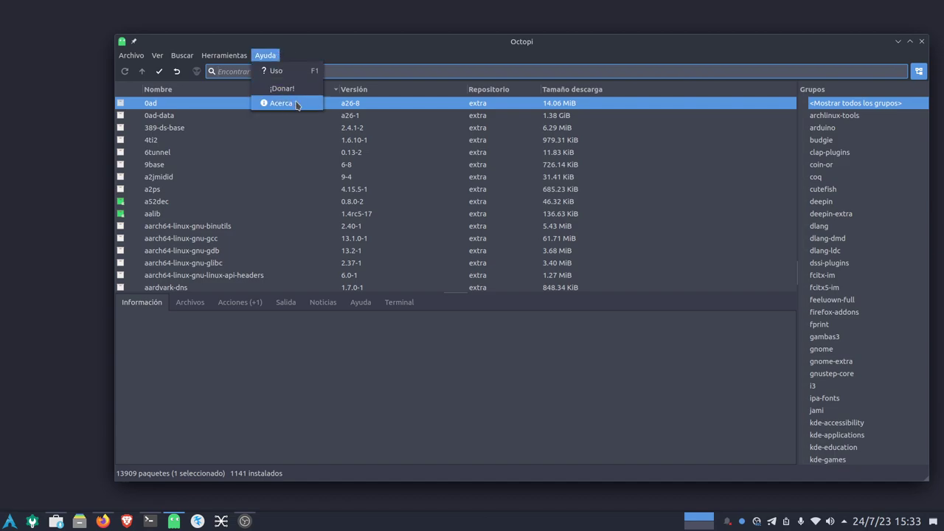
mouse_move(224, 56)
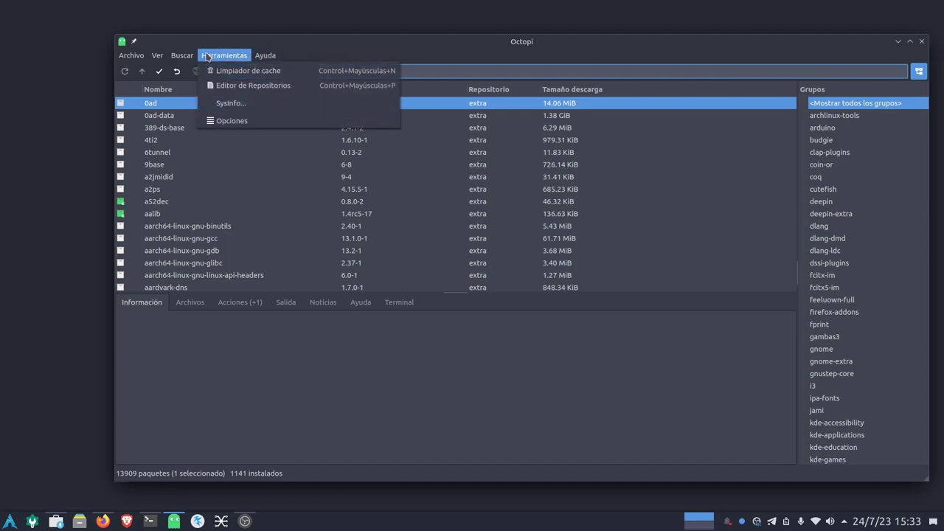
click(246, 85)
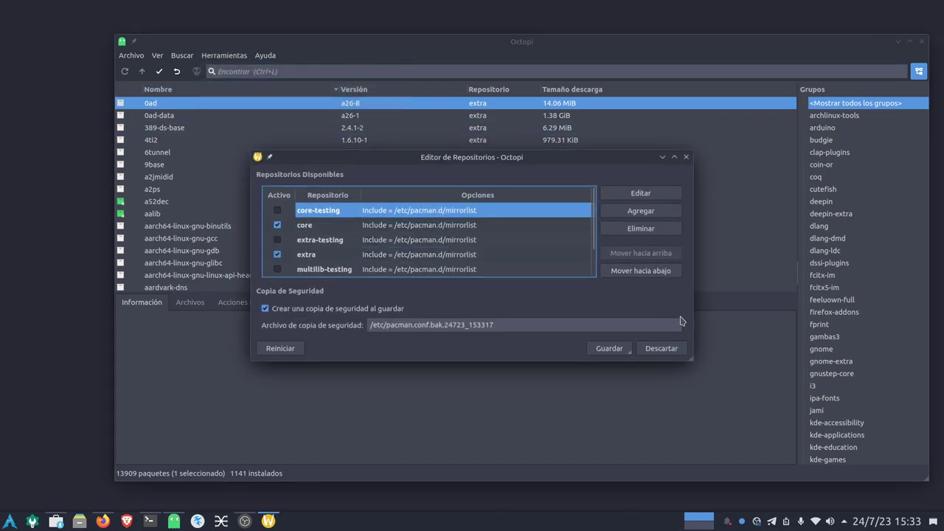
drag(693, 361, 765, 470)
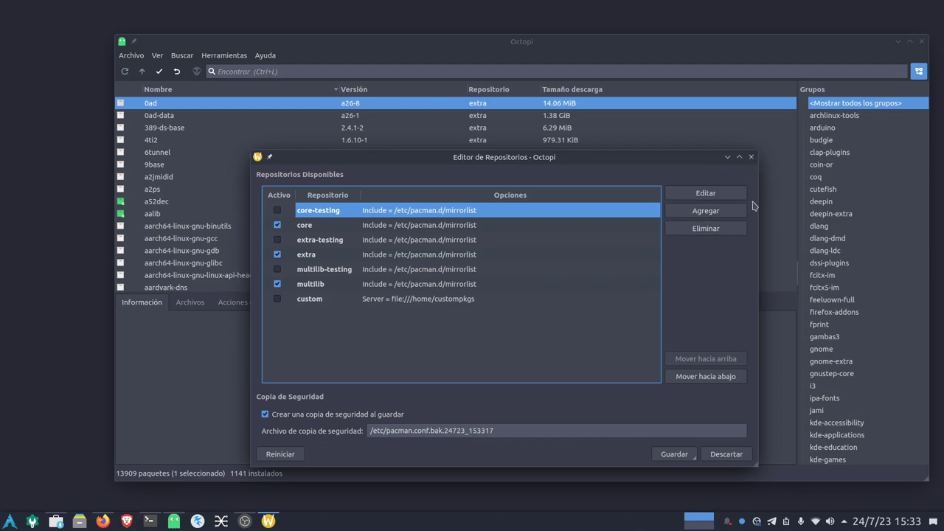
click(751, 157)
Step: Request the SysInfo report to see what it would contain, and dismiss the confirmation without generating the log
click(228, 57)
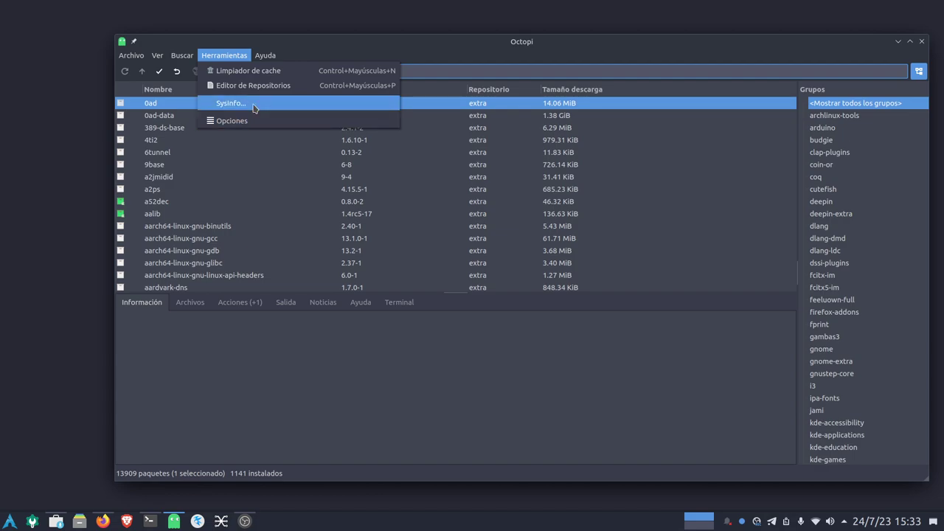
click(253, 107)
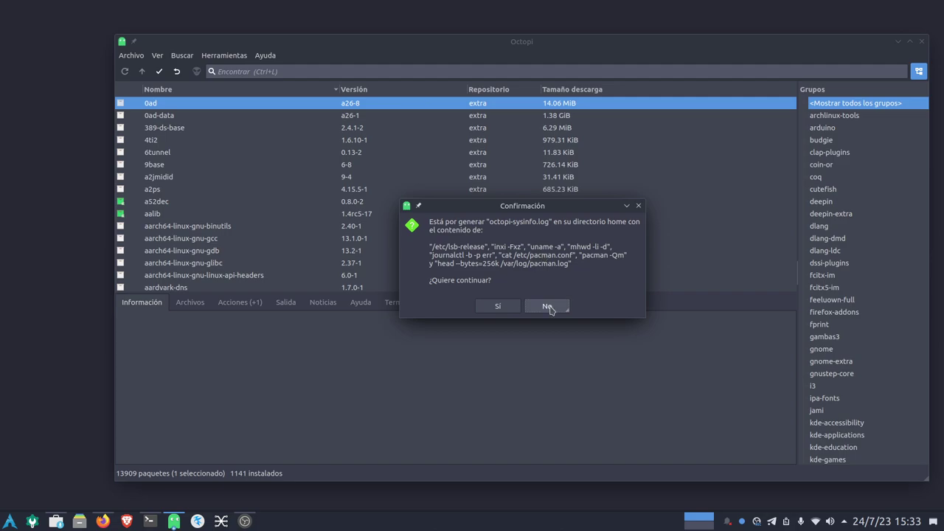
click(640, 207)
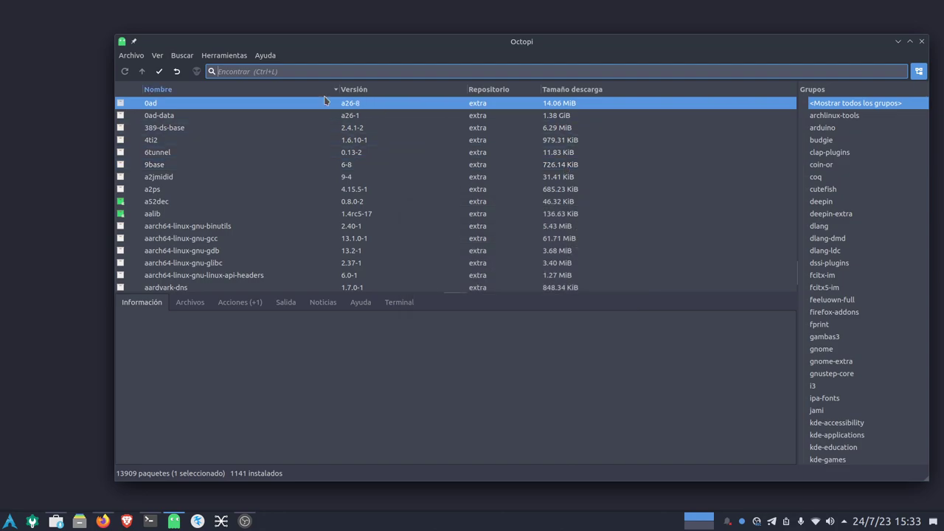
Step: Review Octopi's general, package list, AUR, backend and icon options, and cancel without changing anything
click(233, 59)
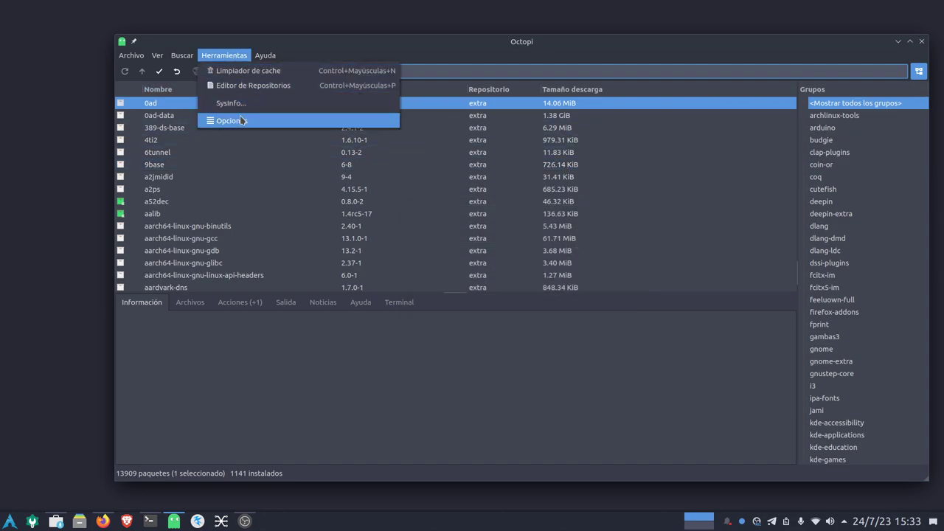
click(243, 119)
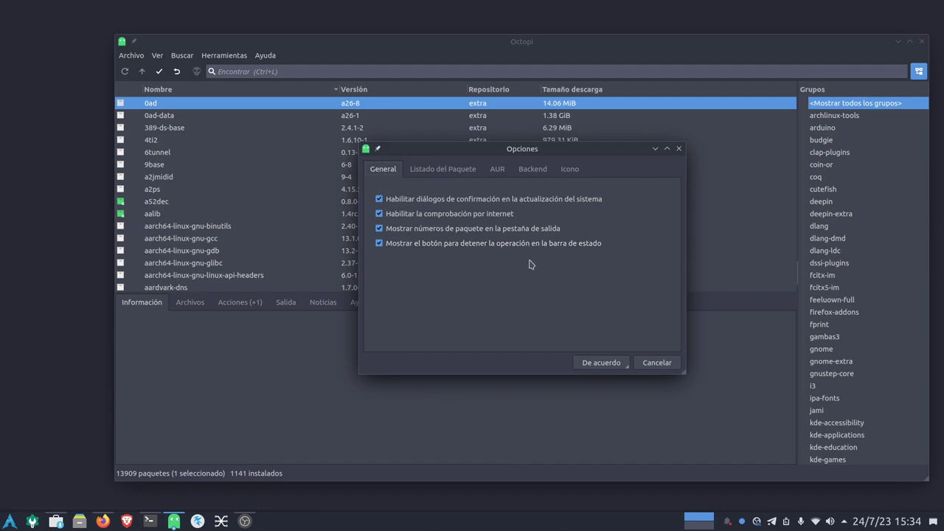
click(449, 171)
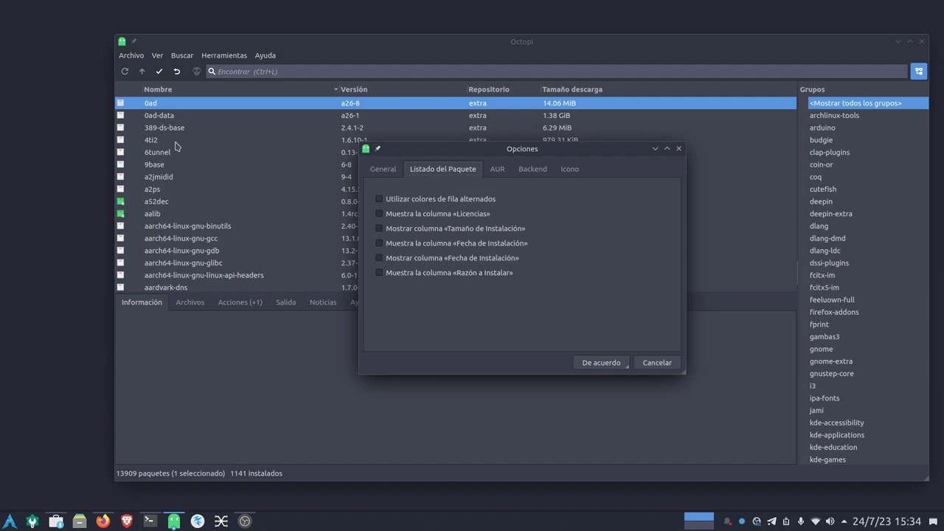
click(499, 172)
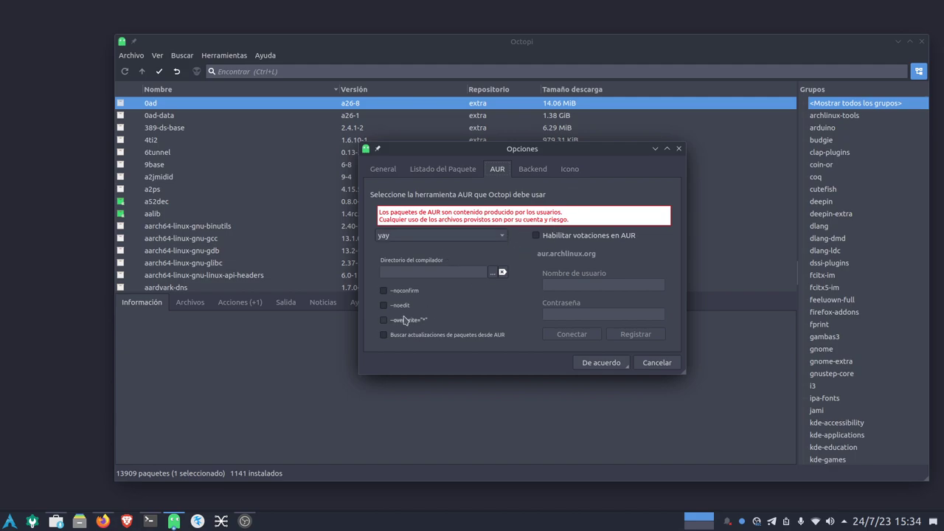
click(537, 173)
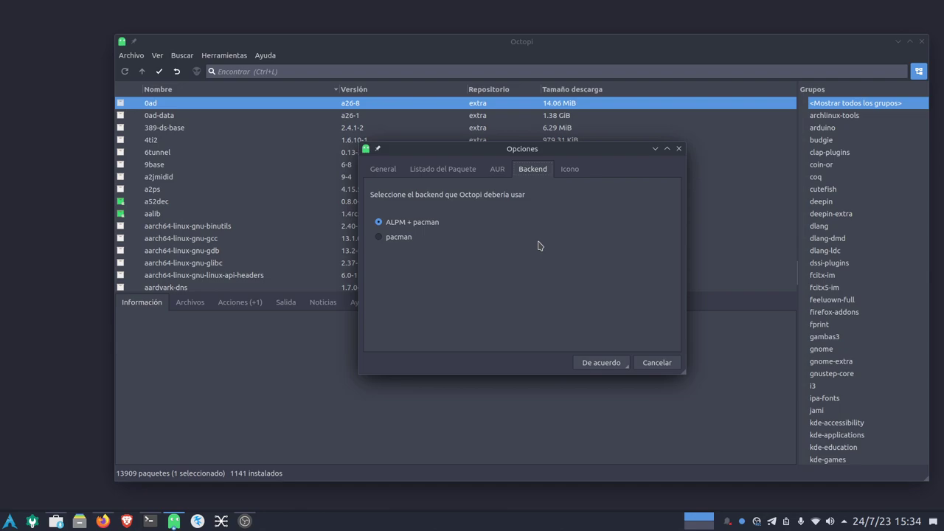
click(574, 169)
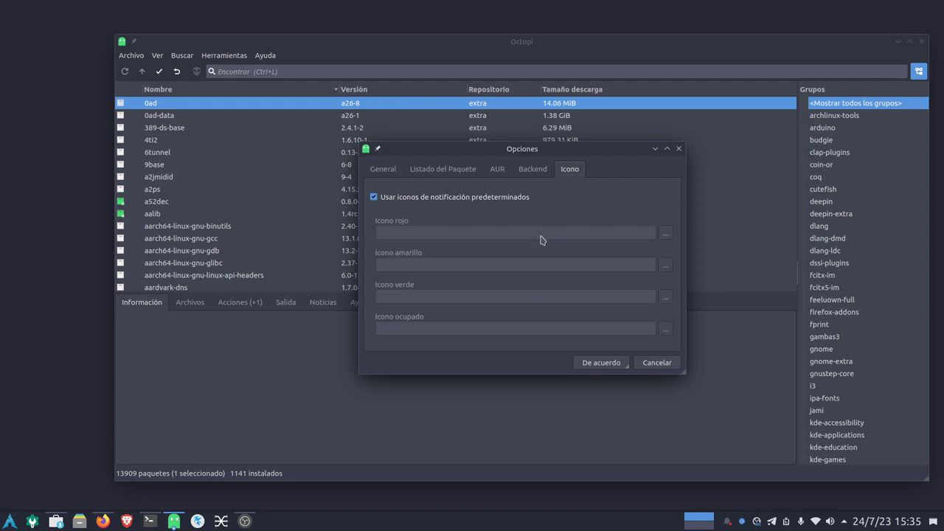
click(662, 365)
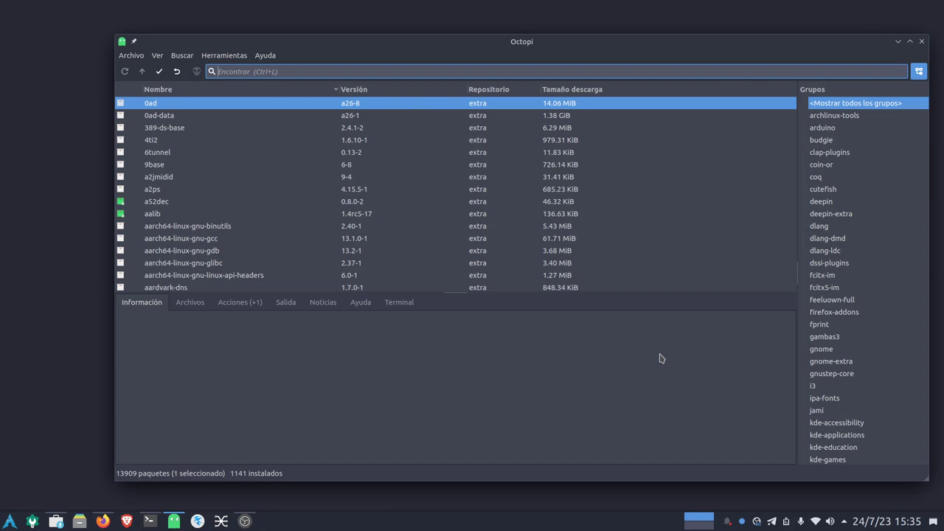
Step: Reposition the Octopi window and look through the package groups down to the xorg groups
drag(475, 52, 398, 47)
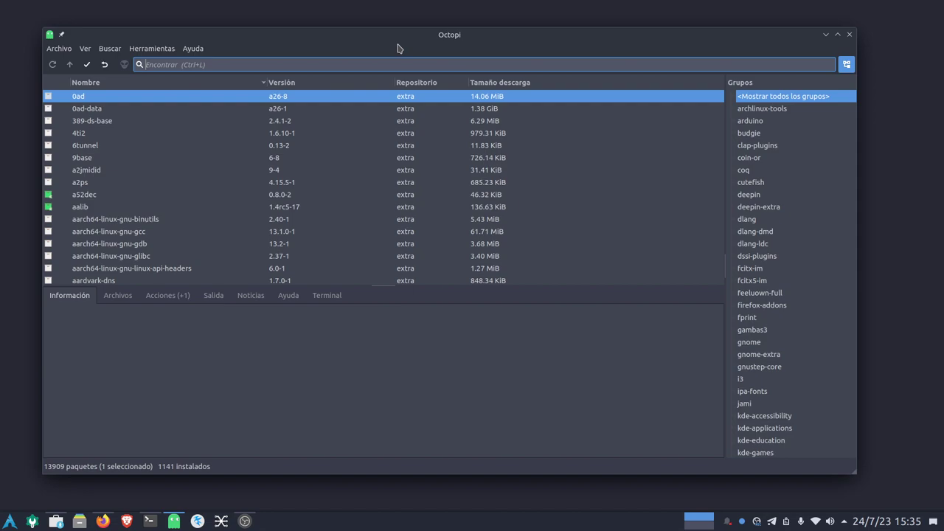
scroll(778, 288, down, 20)
scroll(790, 380, down, 7)
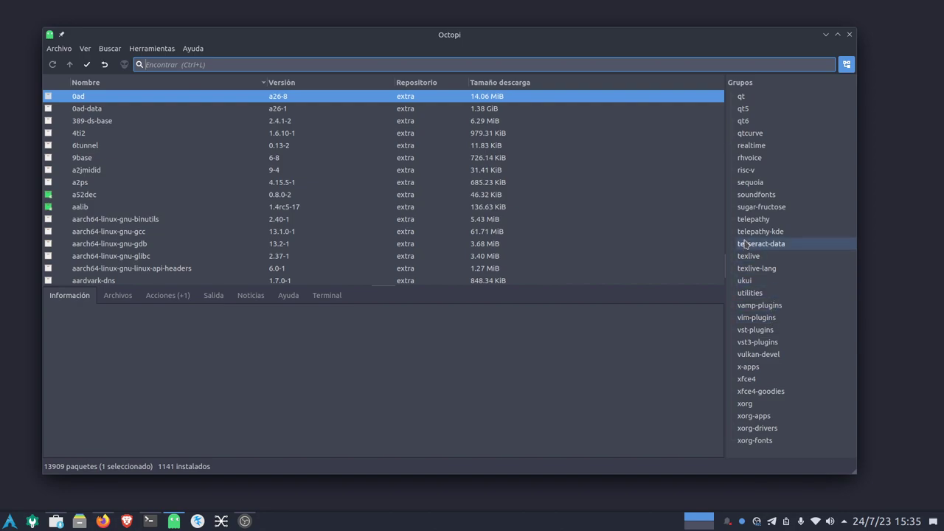
Step: Show the packages of the realtime, qt6 and qt5 groups, look through the qt5 packages, and list all groups again
click(763, 148)
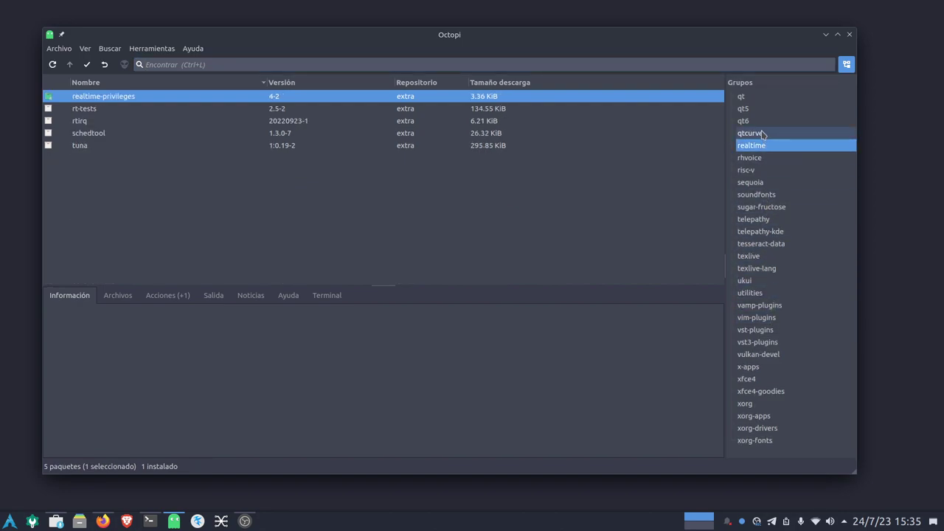
click(750, 123)
click(745, 110)
scroll(406, 185, down, 6)
scroll(405, 185, up, 6)
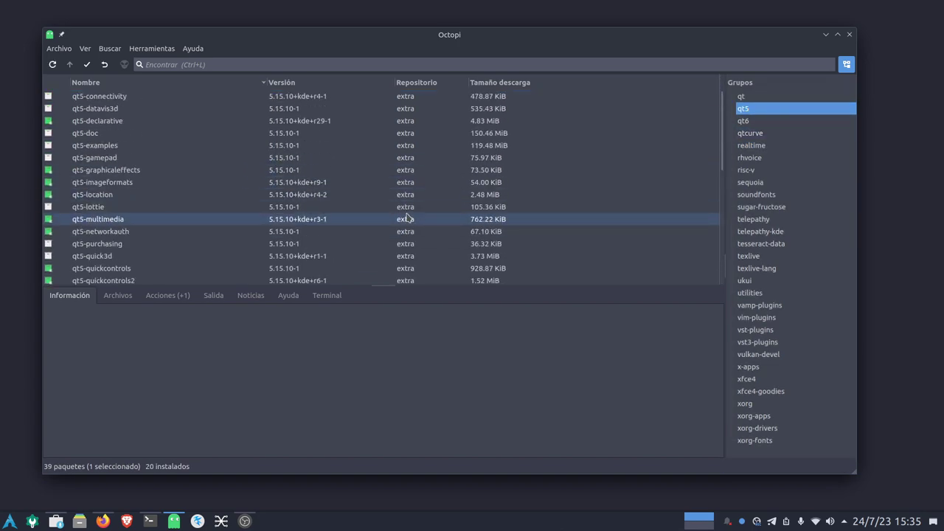
scroll(769, 186, up, 20)
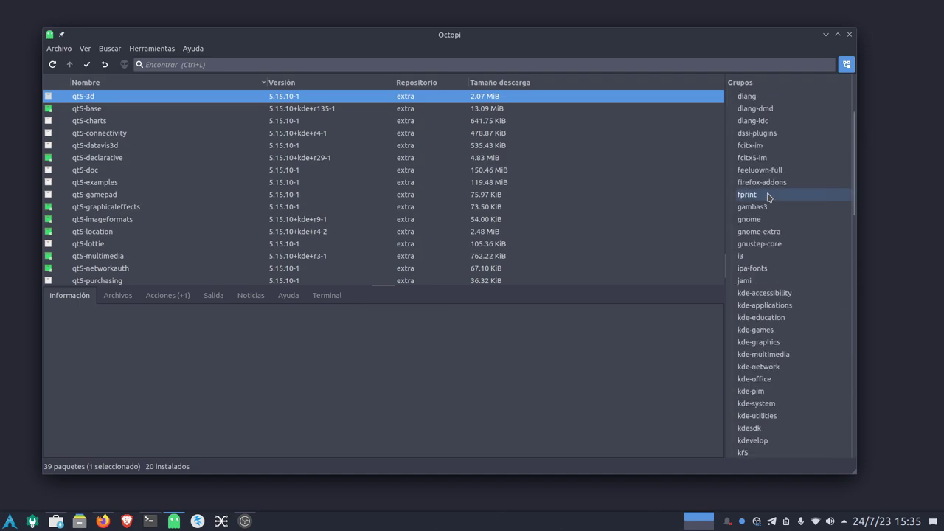
click(779, 96)
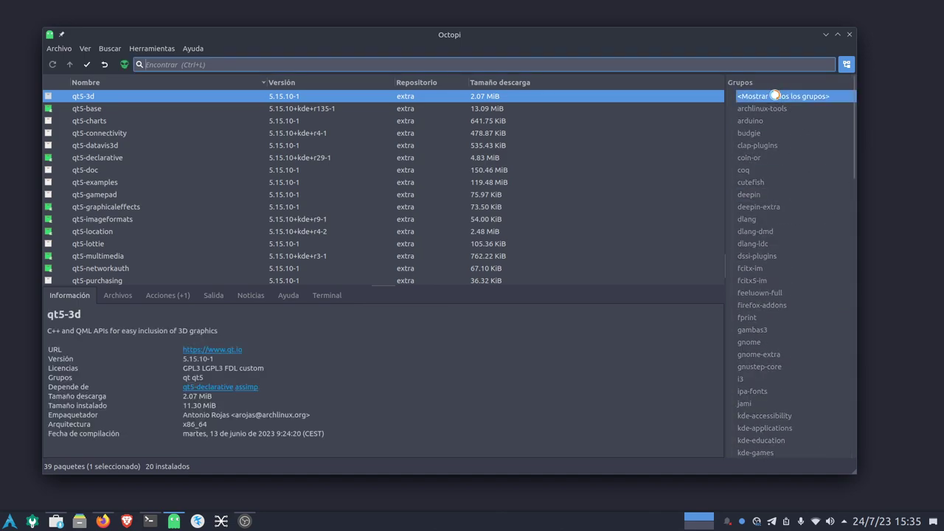
mouse_move(570, 267)
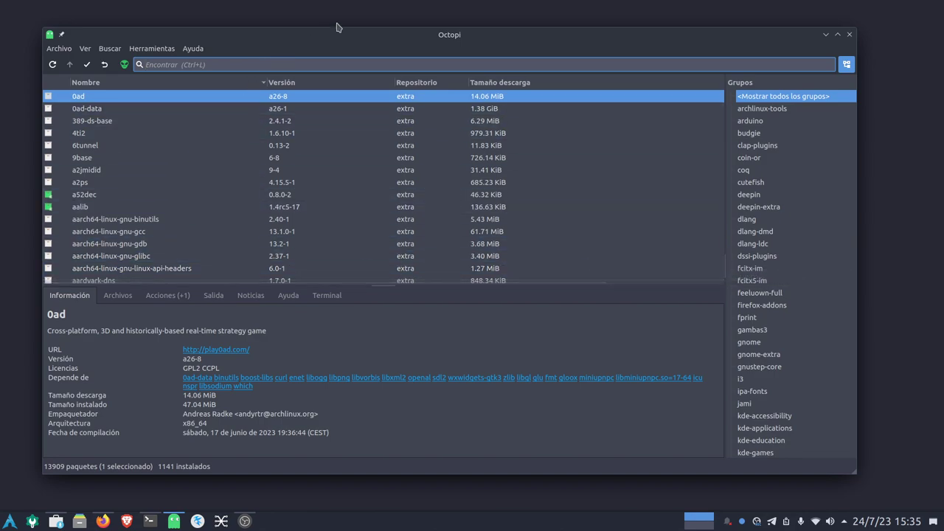
Step: Minimize Octopi and switch to Firefox to review octopi's AUR page and the file list and README of its GitHub repository
drag(351, 38, 372, 57)
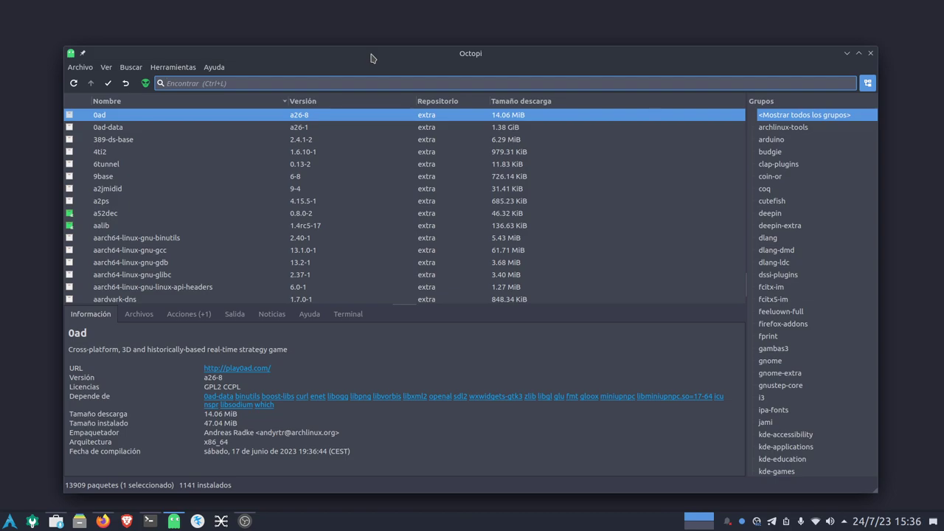
click(847, 53)
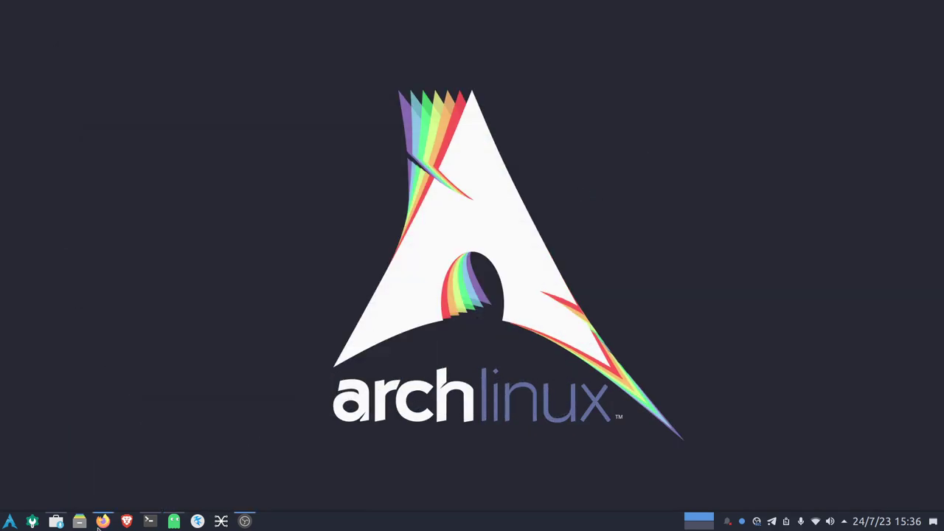
mouse_move(103, 522)
click(143, 483)
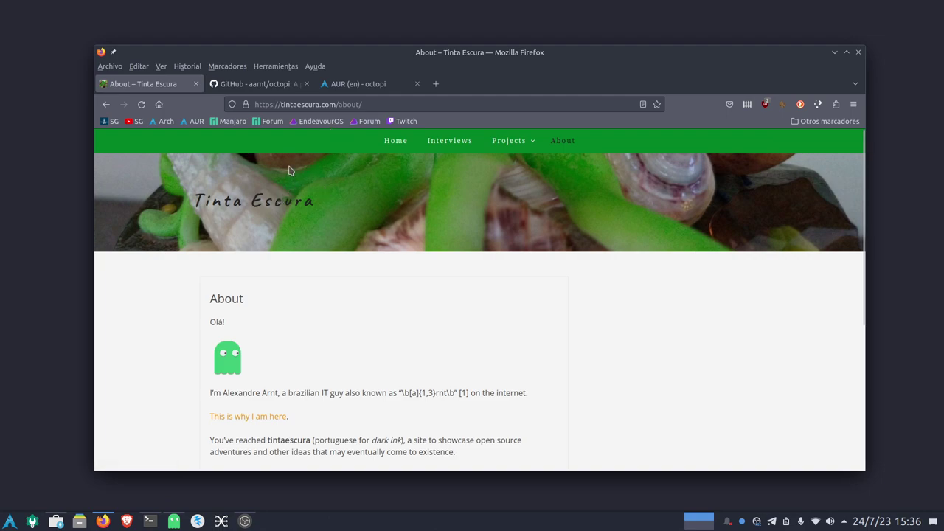
click(347, 83)
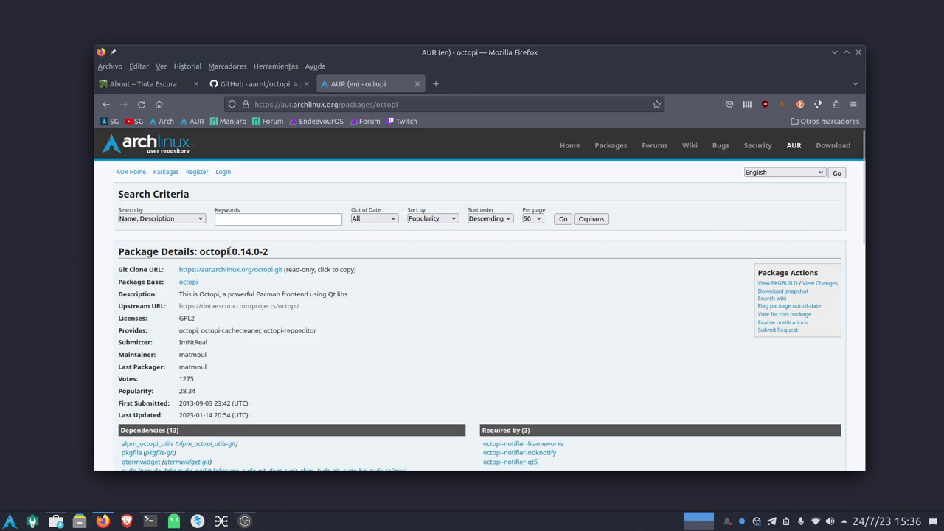
click(255, 84)
scroll(639, 268, down, 10)
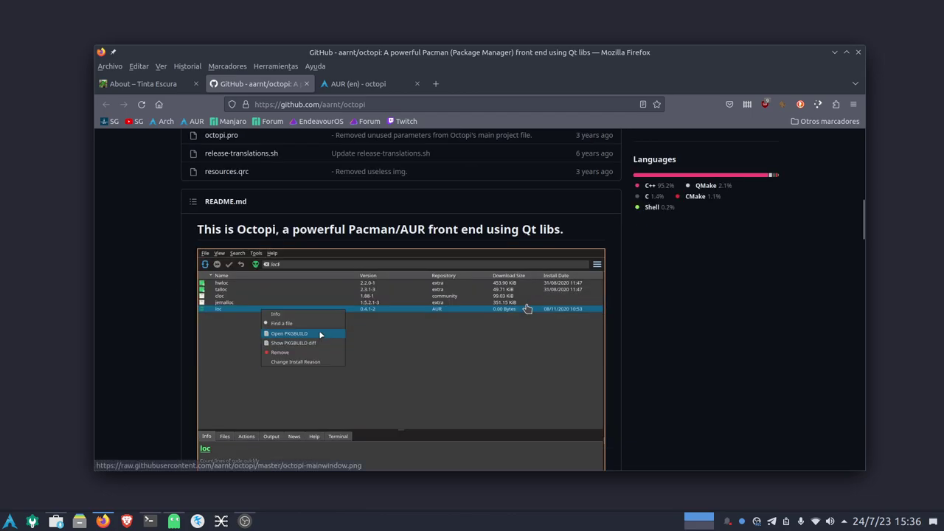
scroll(527, 309, up, 10)
scroll(526, 310, down, 8)
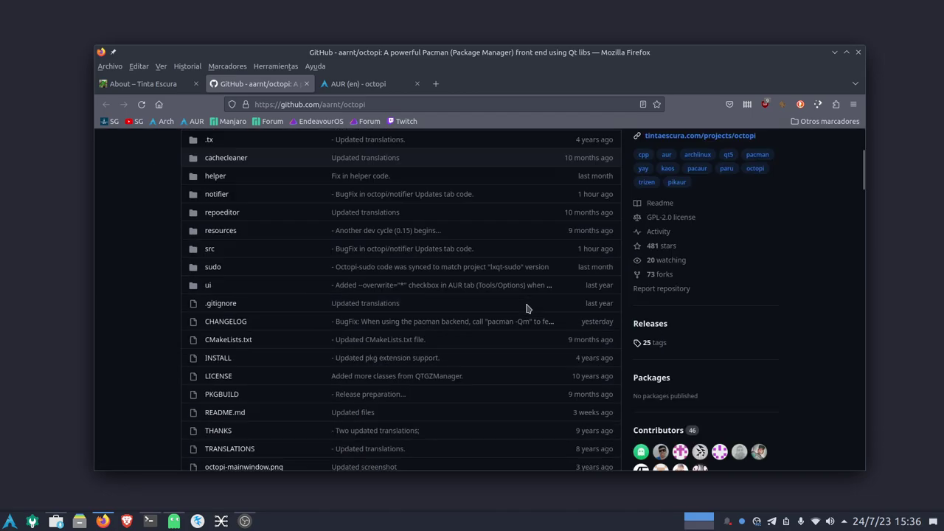
Step: Switch to Konsole and back to Firefox to view octopi's AUR package page, and minimize both windows
click(834, 53)
click(149, 521)
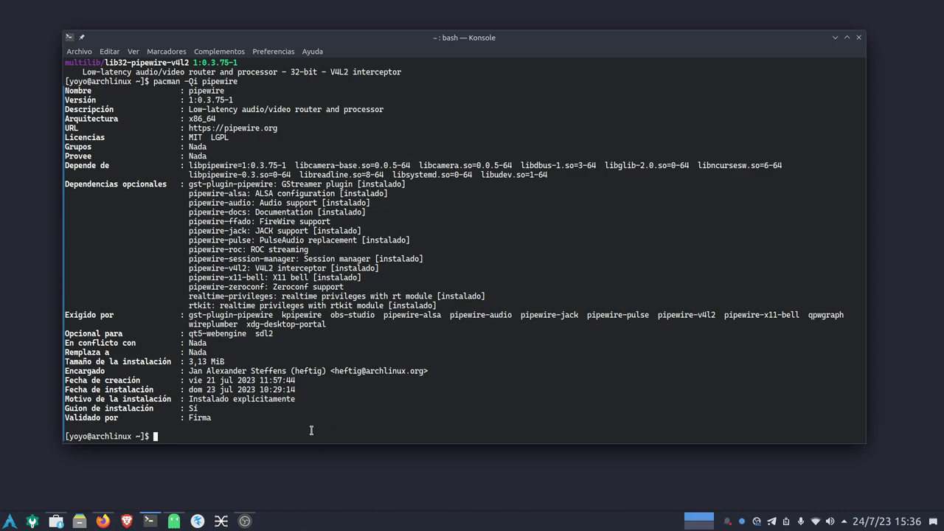
click(102, 522)
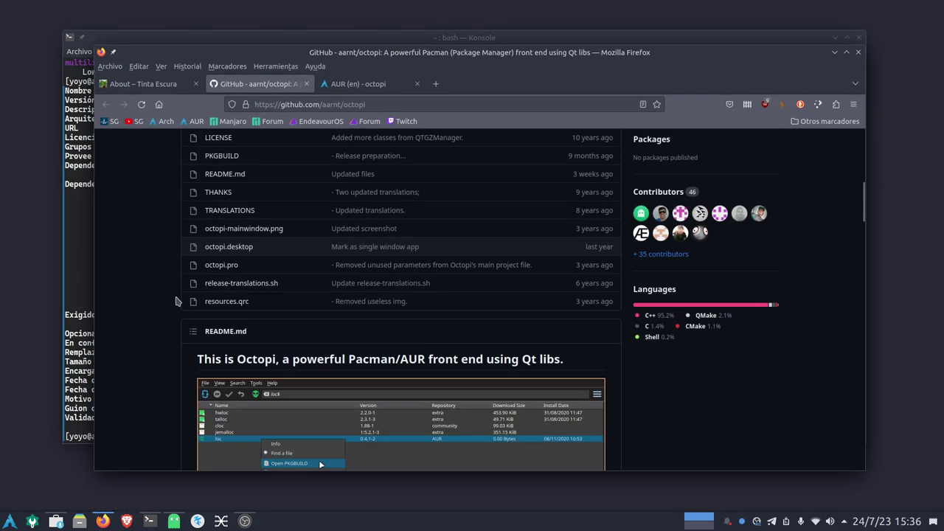
click(355, 83)
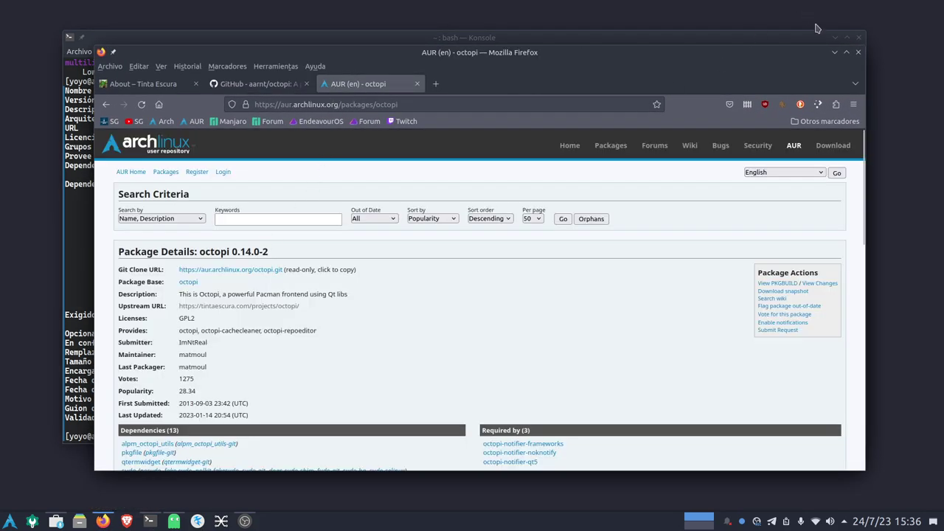
click(836, 38)
click(835, 51)
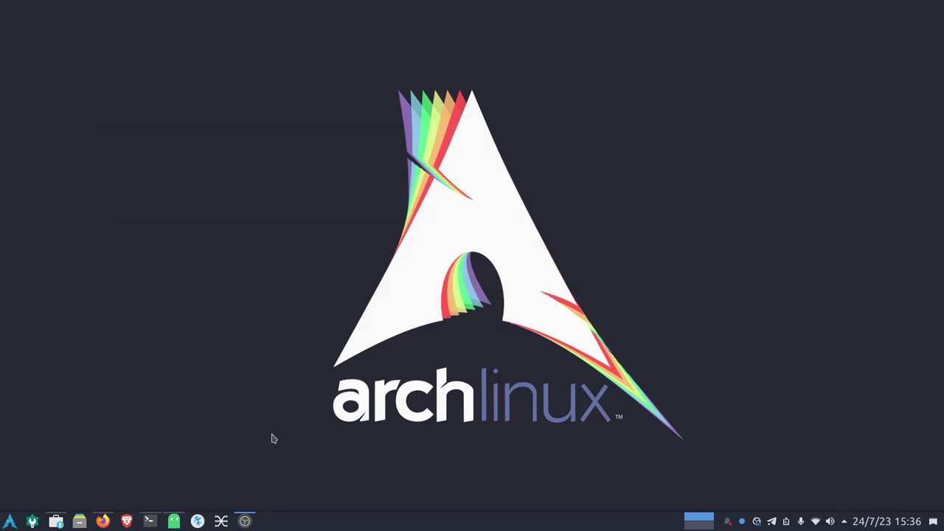
Step: Write out the command yay -S octopi --noconfirm in Konsole, erase it without running it, and minimize the terminal
click(148, 522)
text(yay -S octopi)
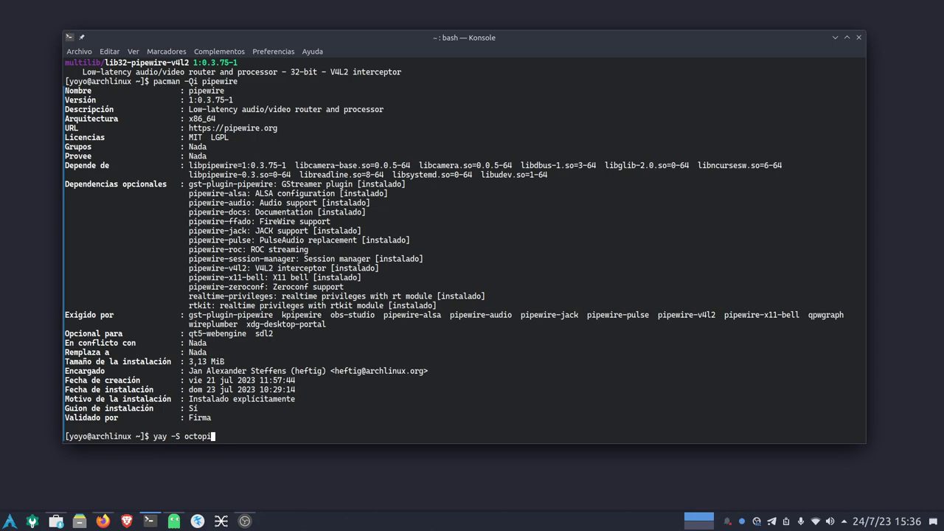
text(--noconfirm)
key(BackSpace)
key(BackSpace)
key(BackSpace)
key(BackSpace)
key(BackSpace)
key(BackSpace)
key(BackSpace)
key(BackSpace)
key(BackSpace)
key(BackSpace)
key(BackSpace)
key(BackSpace)
key(BackSpace)
key(BackSpace)
key(BackSpace)
key(BackSpace)
key(BackSpace)
key(BackSpace)
key(BackSpace)
key(BackSpace)
key(BackSpace)
key(BackSpace)
key(BackSpace)
key(BackSpace)
key(BackSpace)
click(835, 37)
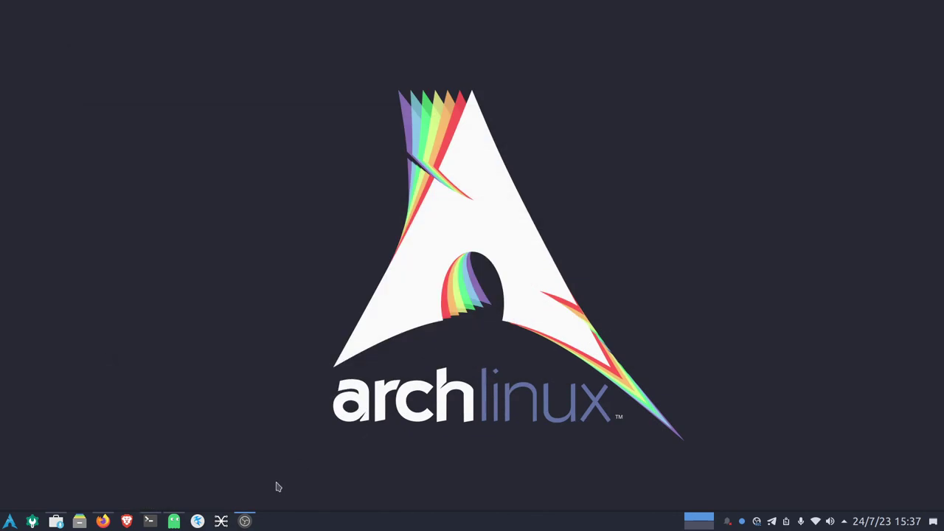
Step: Switch back to Octopi, move its window higher, and open the About dialog with the Octopi and Pacman version details
click(174, 522)
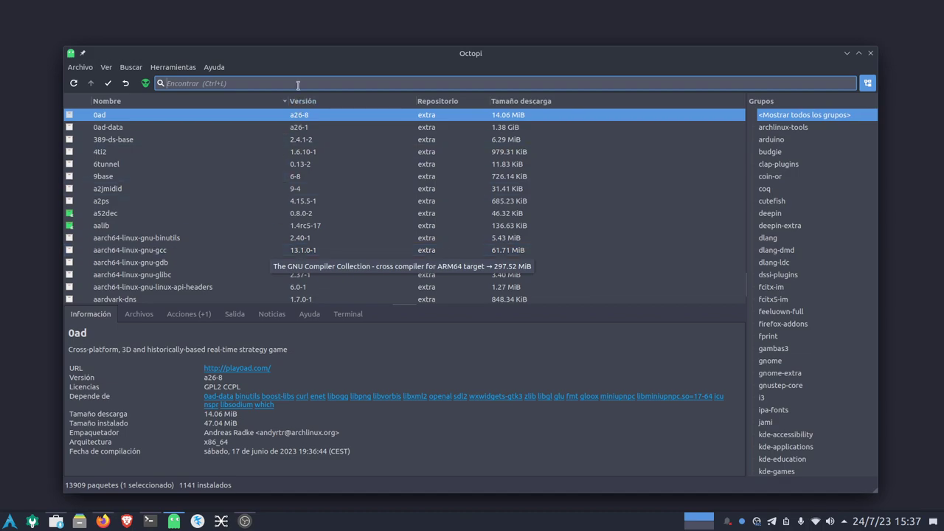
drag(332, 65, 333, 36)
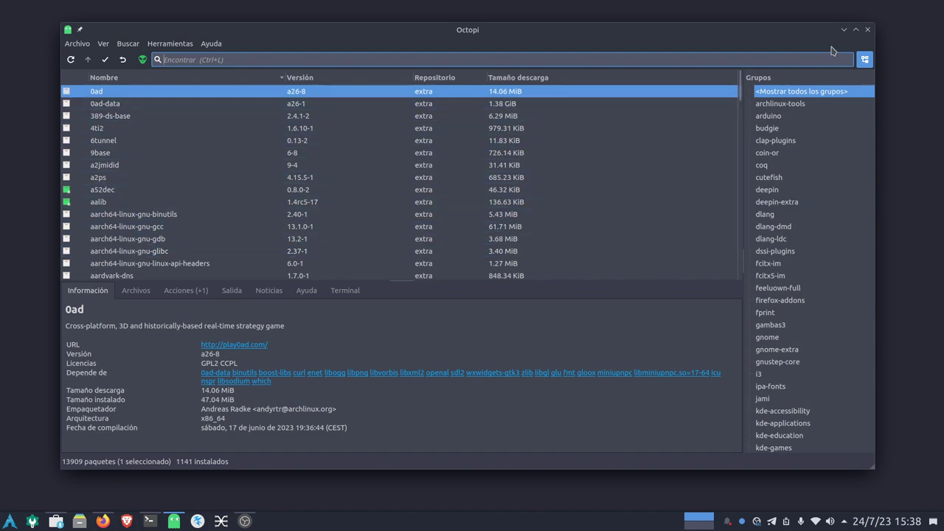
click(214, 45)
click(229, 92)
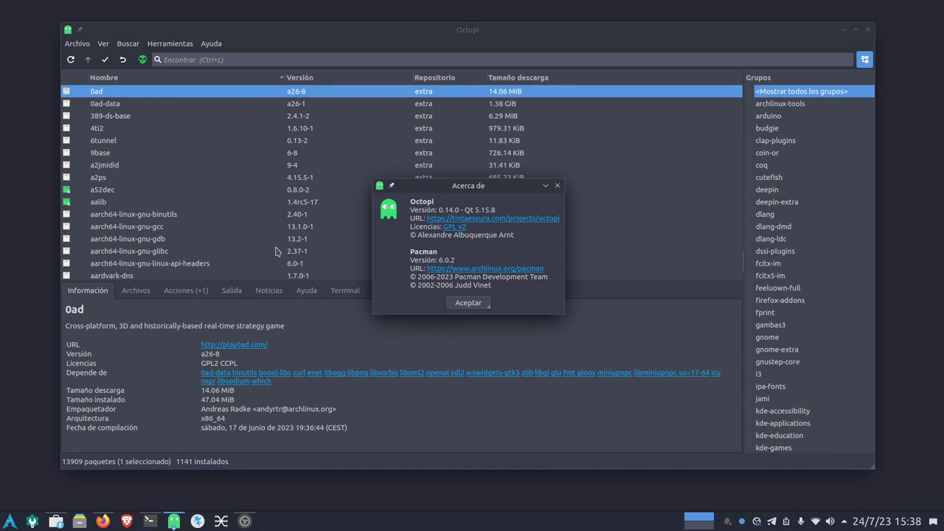